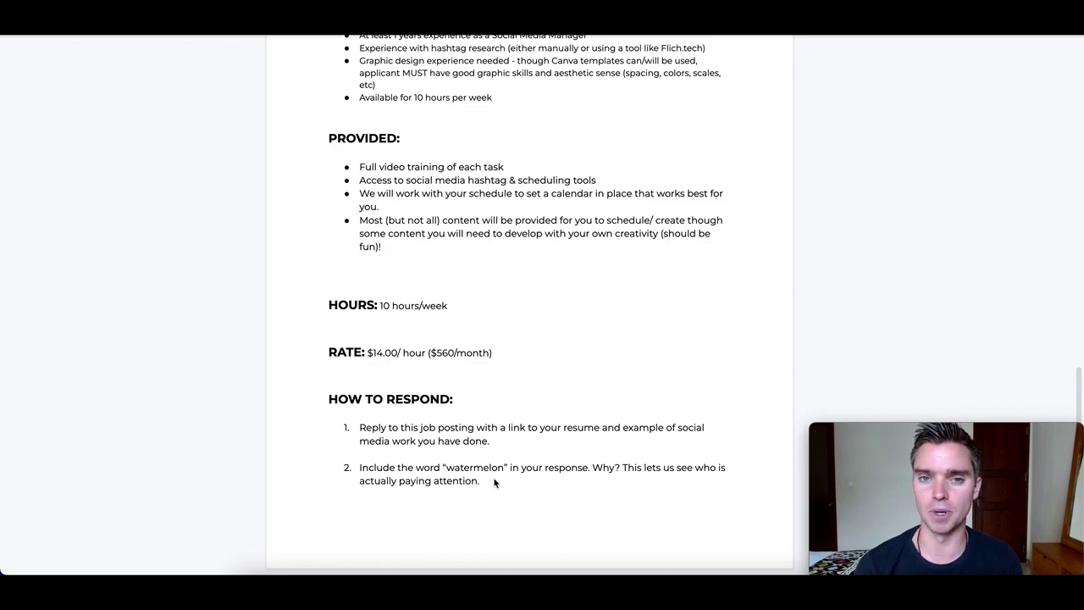
# Examine the OnlineJobs.ph pricing plans and the account's billing subscription and order history.
pyautogui.scroll(10, 525, 415)
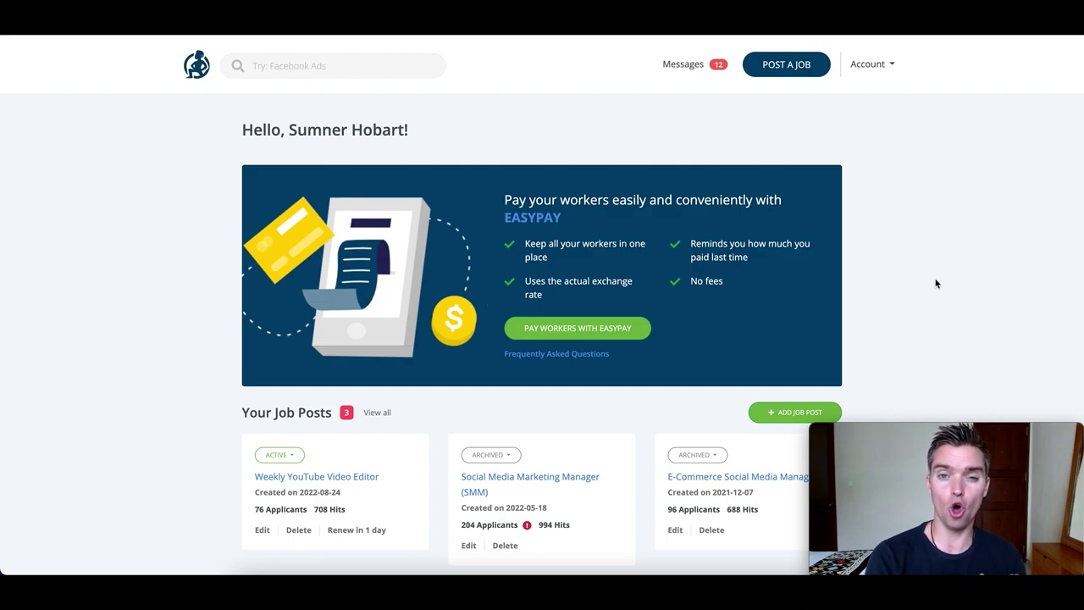
pyautogui.click(891, 65)
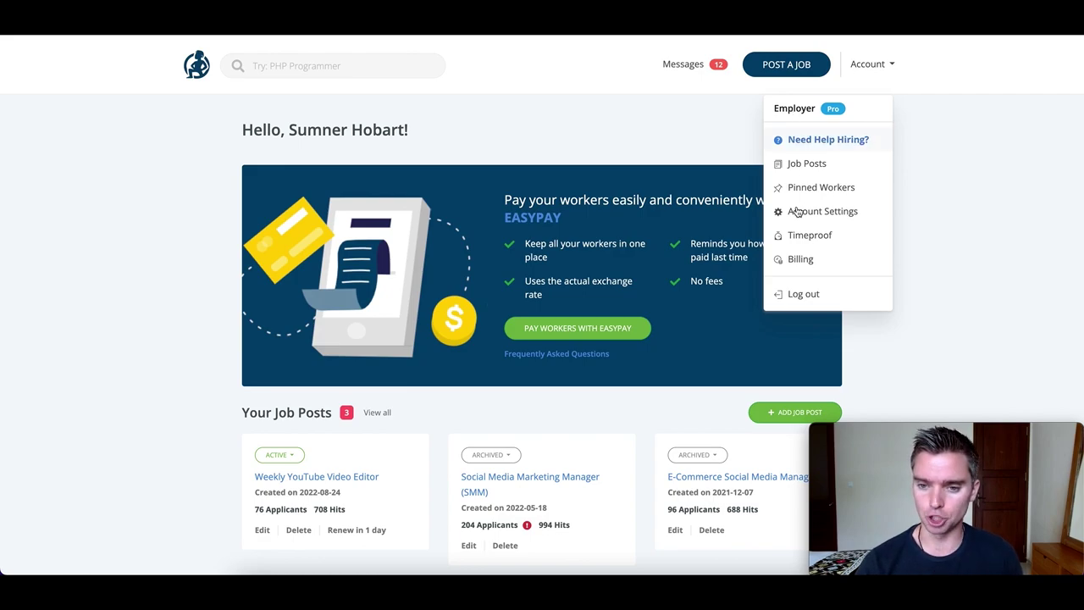
pyautogui.click(800, 259)
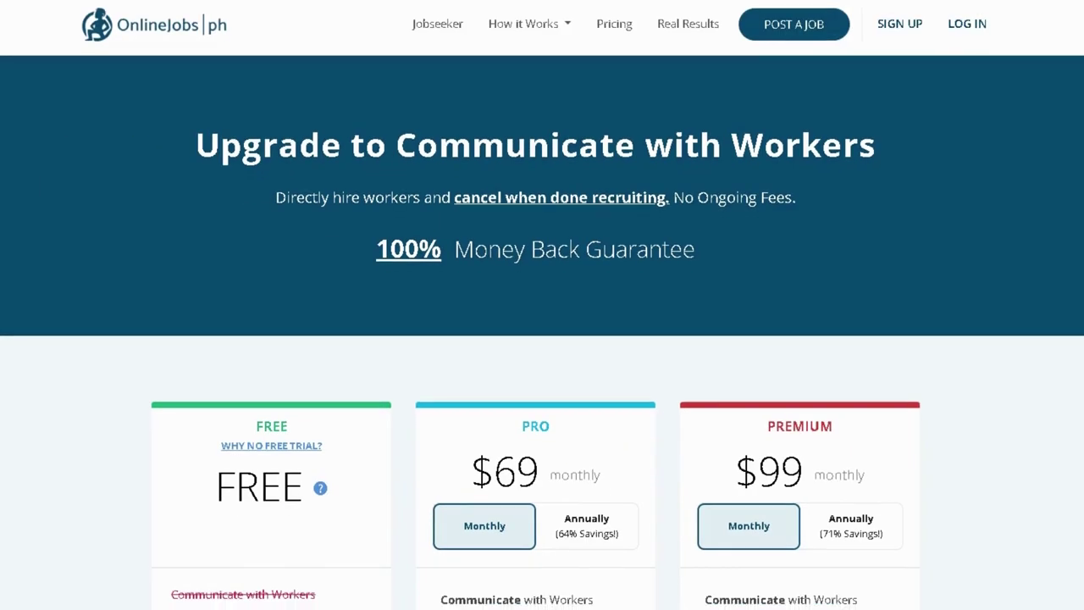
pyautogui.scroll(-3, 542, 304)
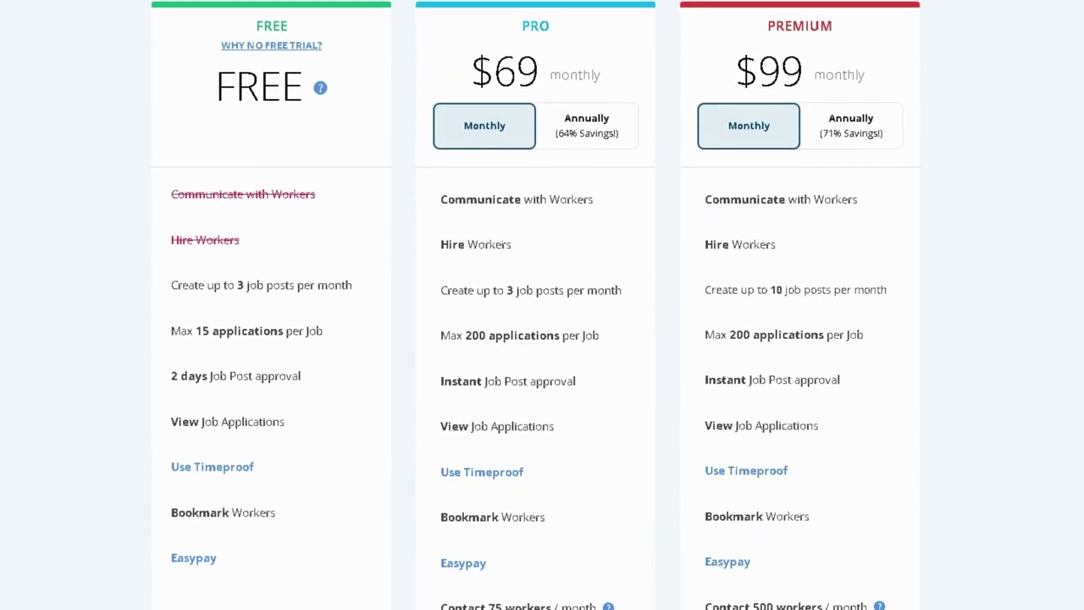
pyautogui.scroll(-7, 542, 304)
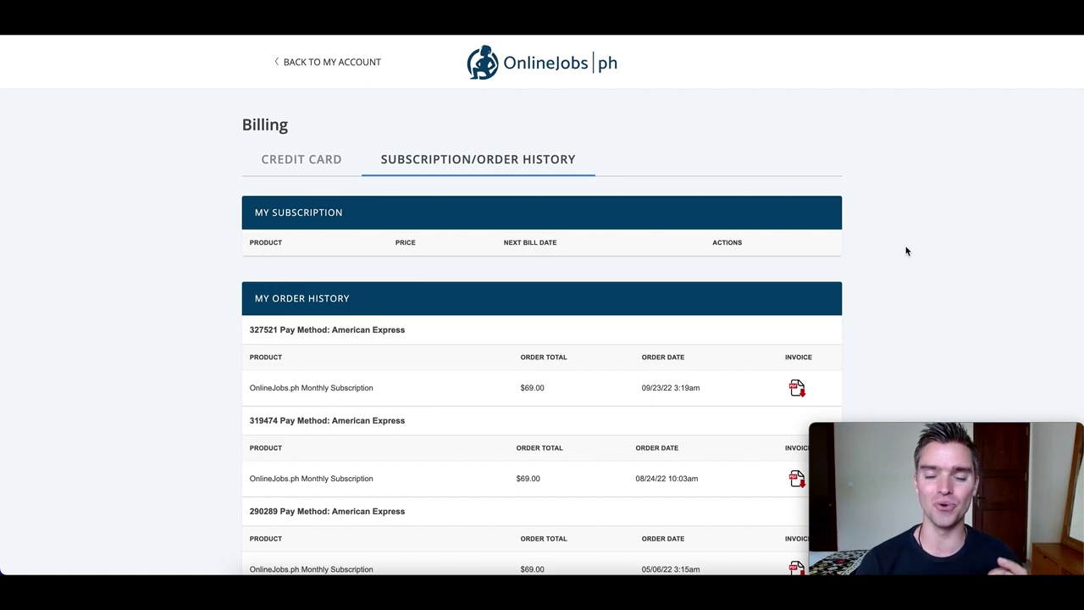
pyautogui.scroll(-5, 683, 289)
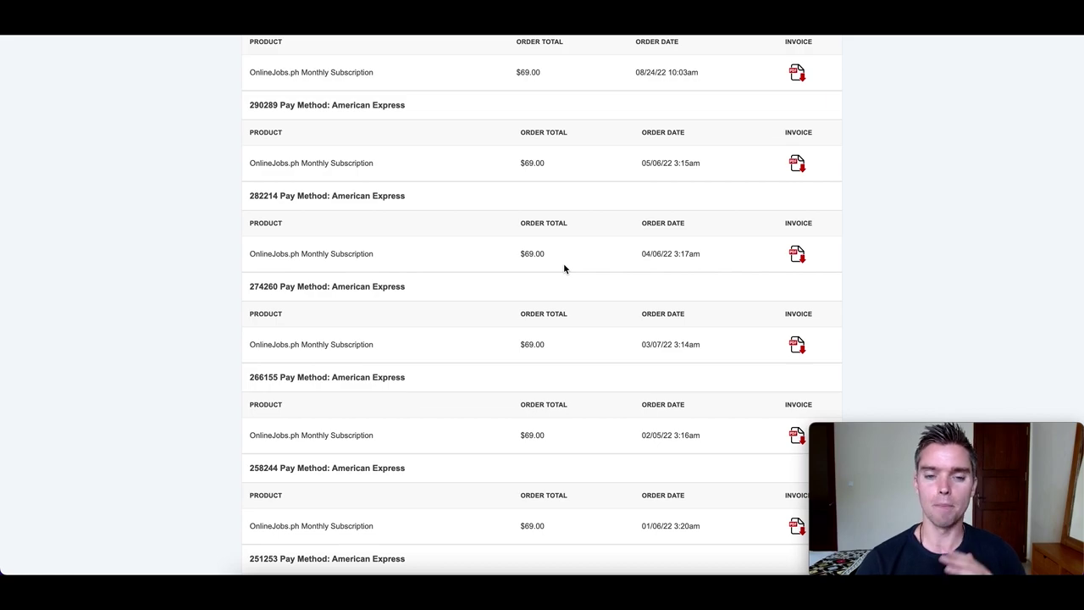
pyautogui.scroll(5, 563, 263)
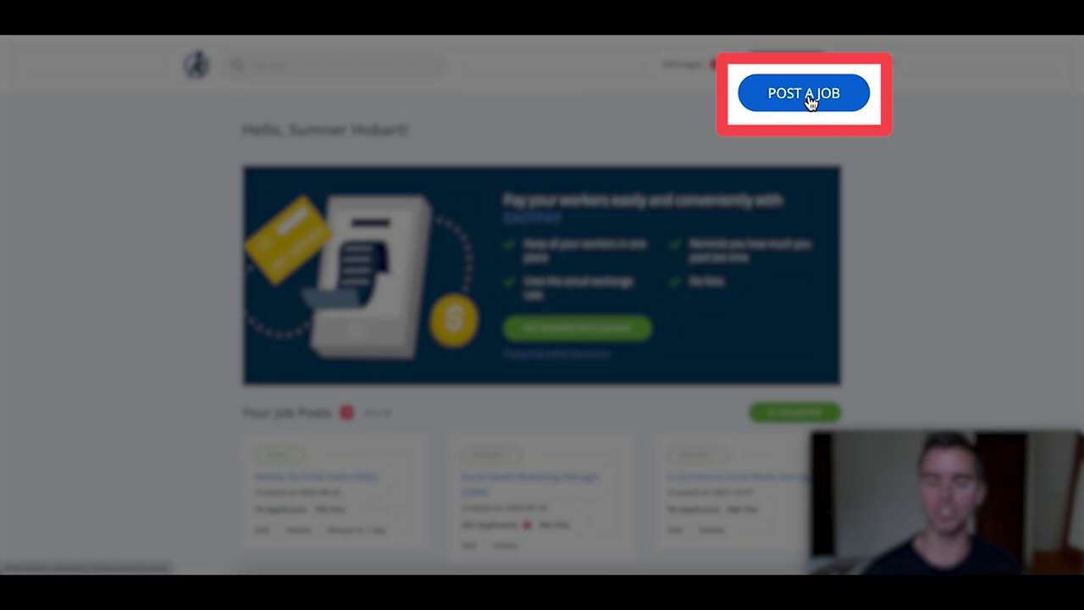
# Start a new job post titled "VA for General Weekly eCommerce Tasks" with Part Time as the type of employment.
pyautogui.click(788, 66)
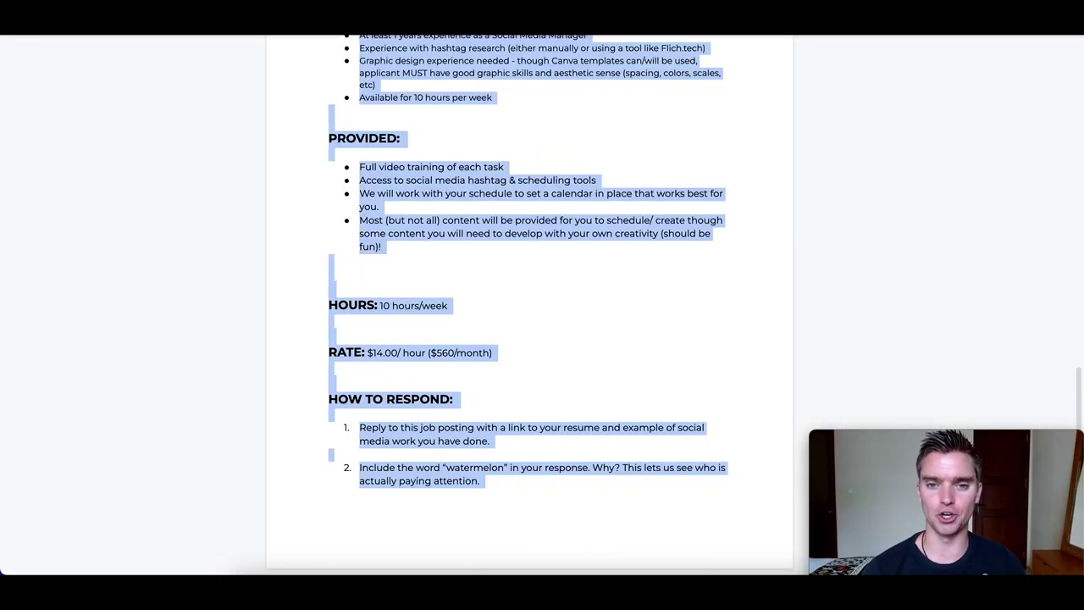
pyautogui.scroll(10, 549, 163)
pyautogui.click(458, 298)
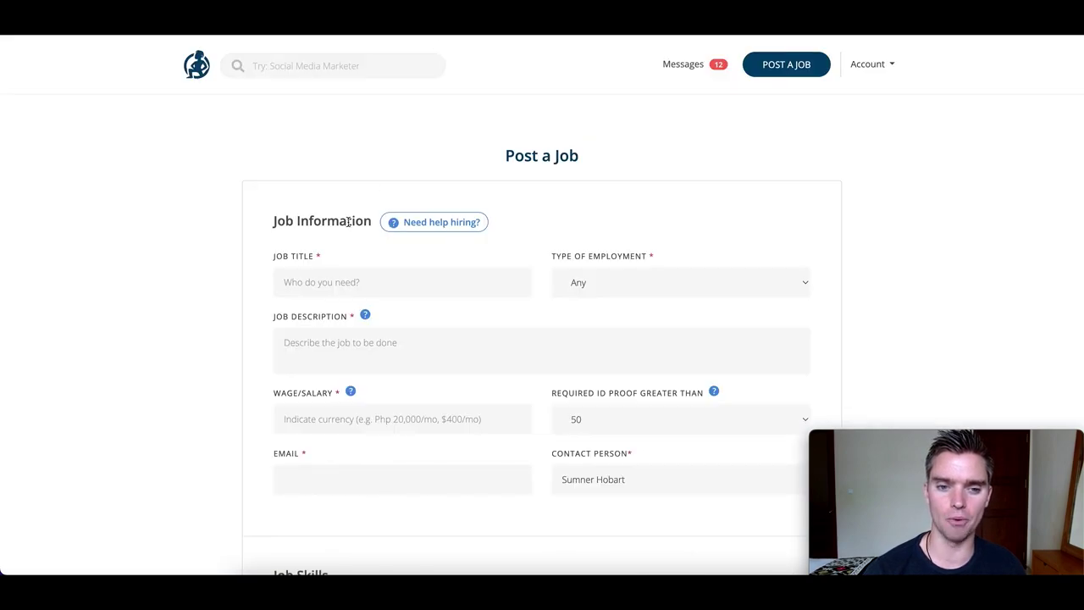
pyautogui.scroll(-2, 347, 222)
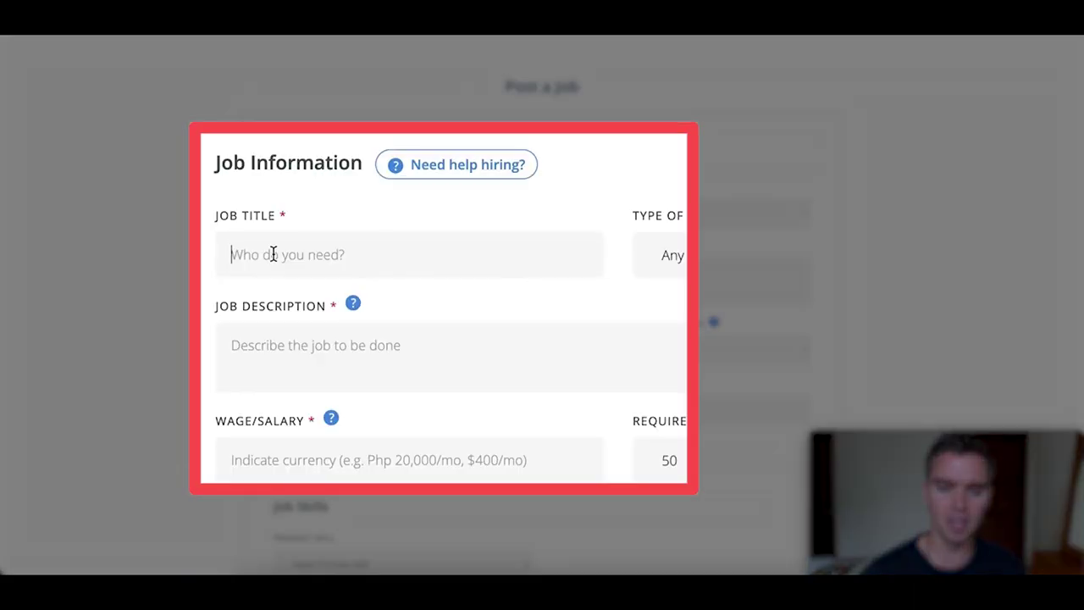
pyautogui.click(320, 216)
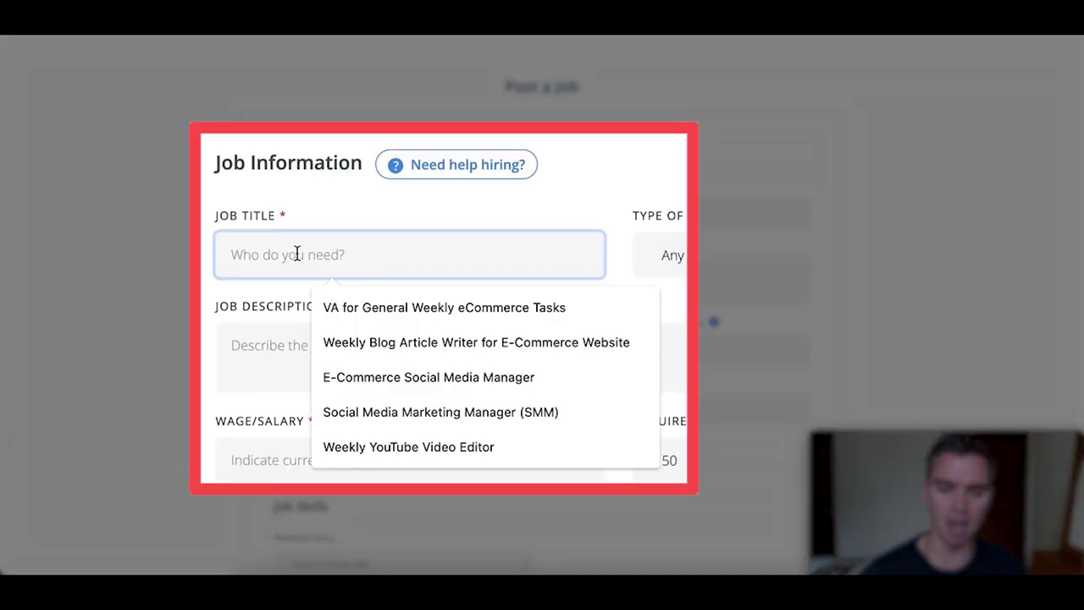
pyautogui.click(427, 305)
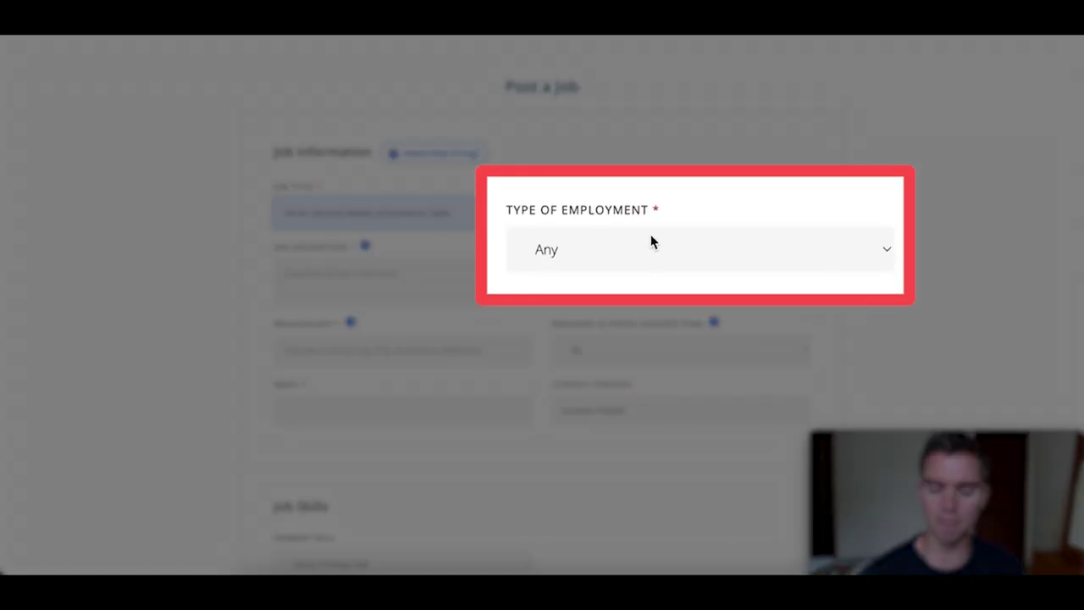
pyautogui.click(587, 255)
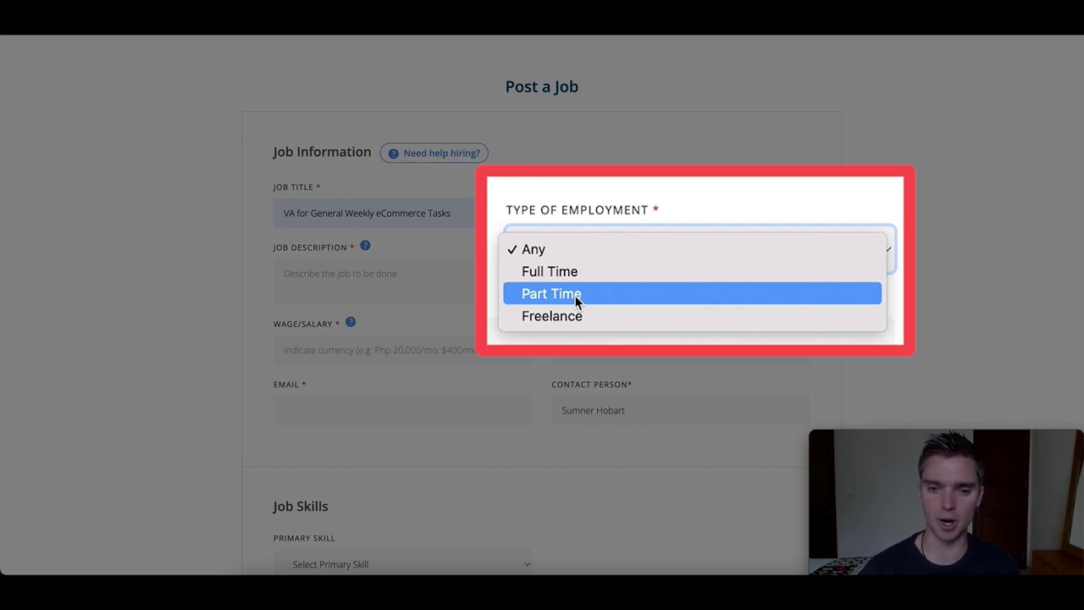
pyautogui.click(576, 292)
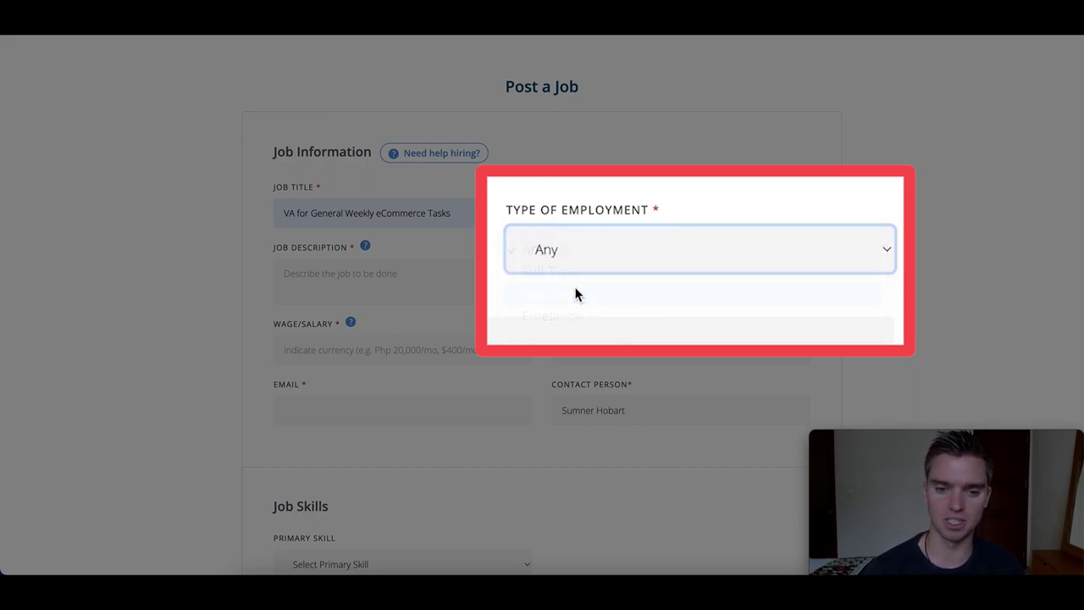
# Copy the full text of the VA Job Description document, from Overview to How to Respond, into the post's job description.
pyautogui.click(387, 275)
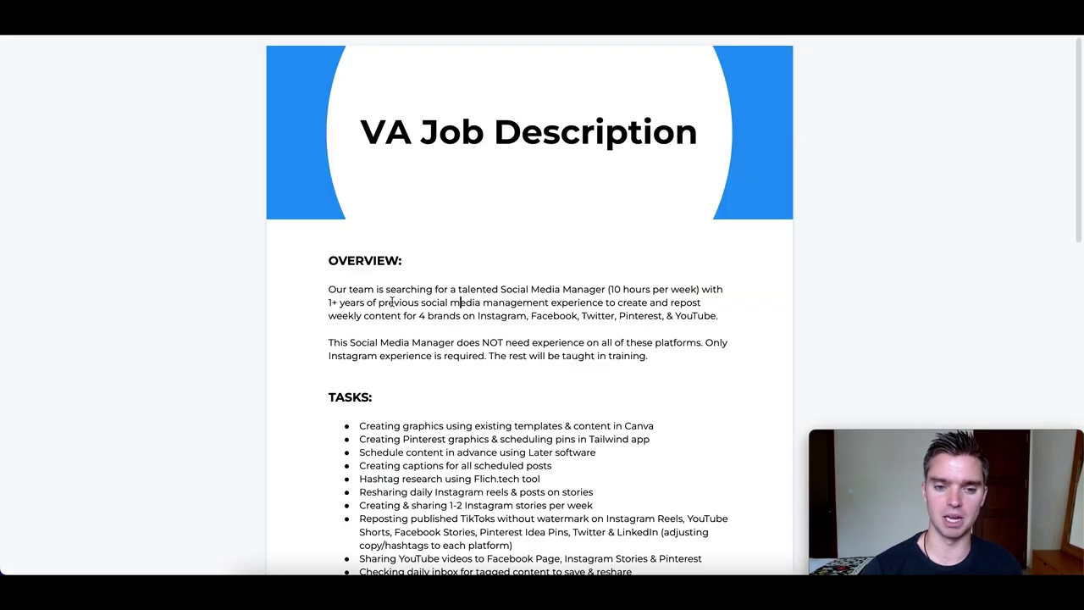
pyautogui.scroll(-10, 392, 302)
pyautogui.moveTo(490, 488); pyautogui.dragTo(317, 226)
pyautogui.hotkey('ctrl', 'c')
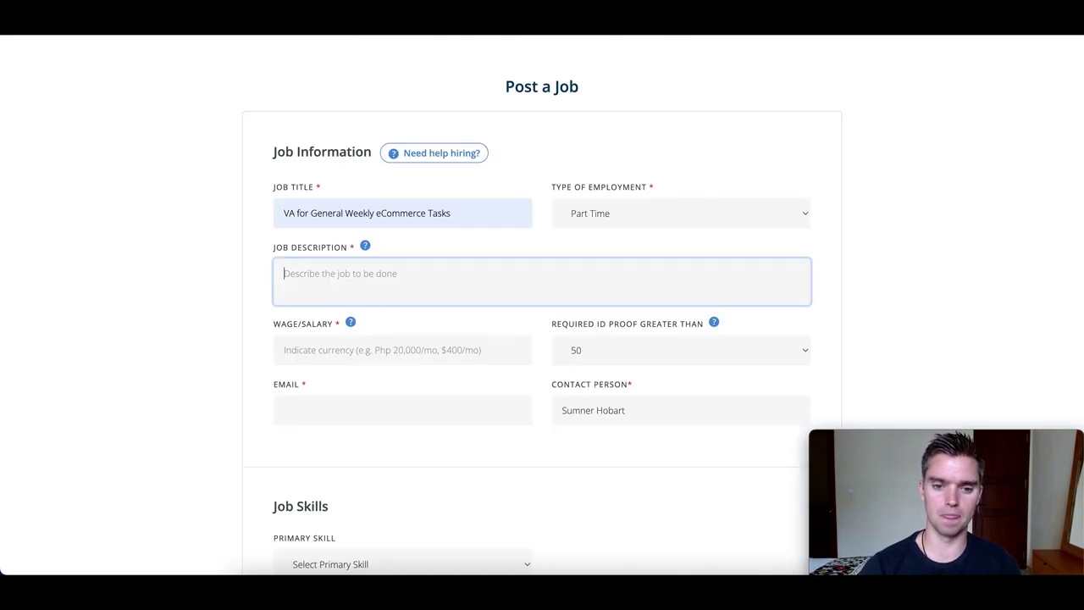
pyautogui.click(399, 276)
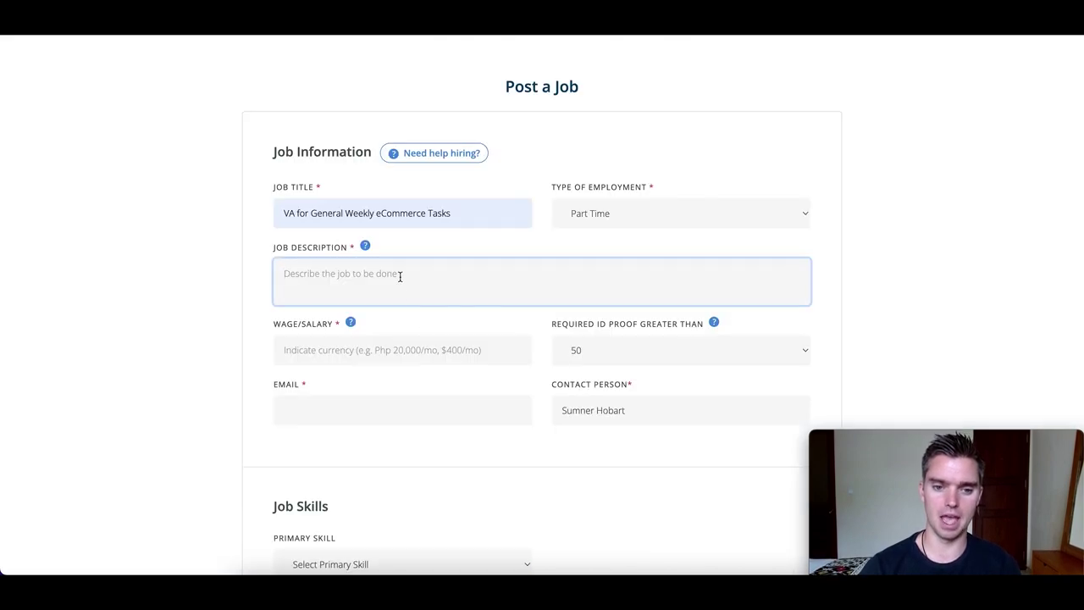
pyautogui.hotkey('ctrl', 'v')
pyautogui.scroll(1, 345, 308)
pyautogui.scroll(-3, 235, 373)
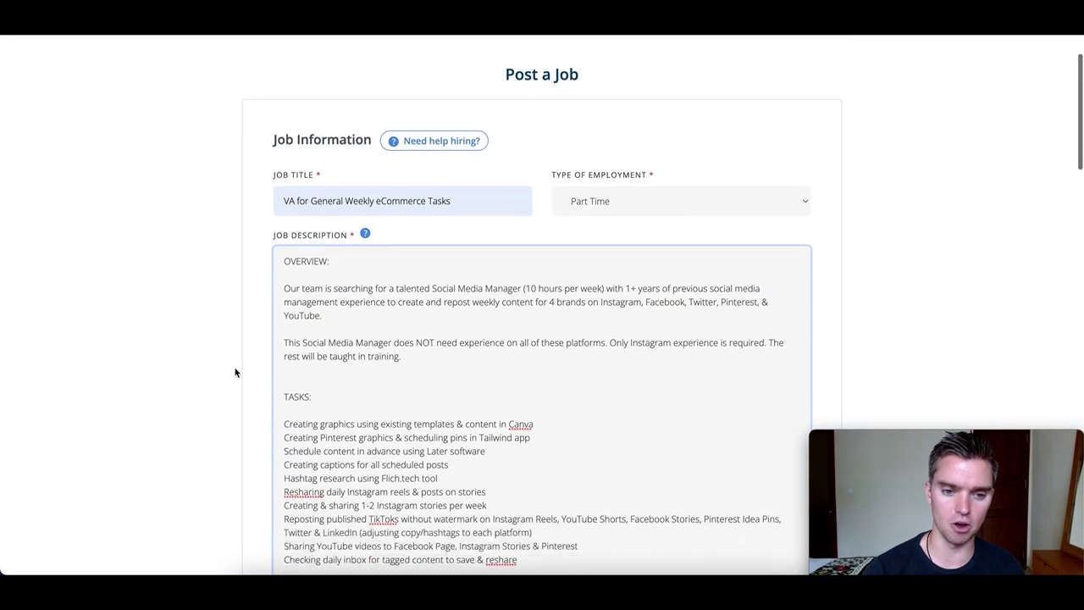
# Set the wage to "$5.00 USD/ Hour" and the required ID proof score to greater than 70.
pyautogui.scroll(-10, 235, 373)
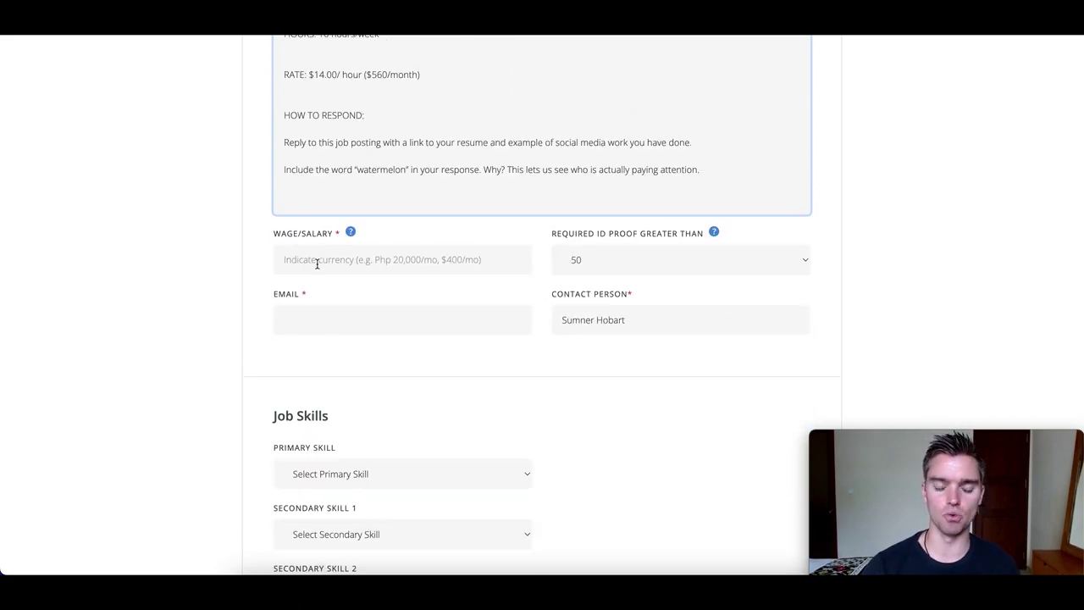
pyautogui.click(316, 264)
pyautogui.write('$')
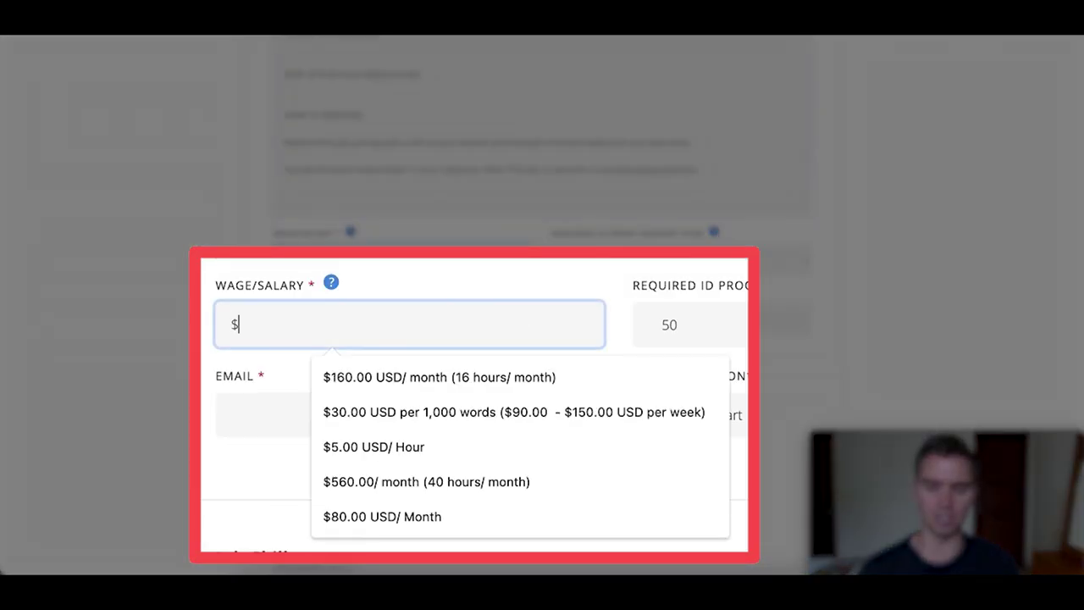
pyautogui.write('5.00 USD/ Hour')
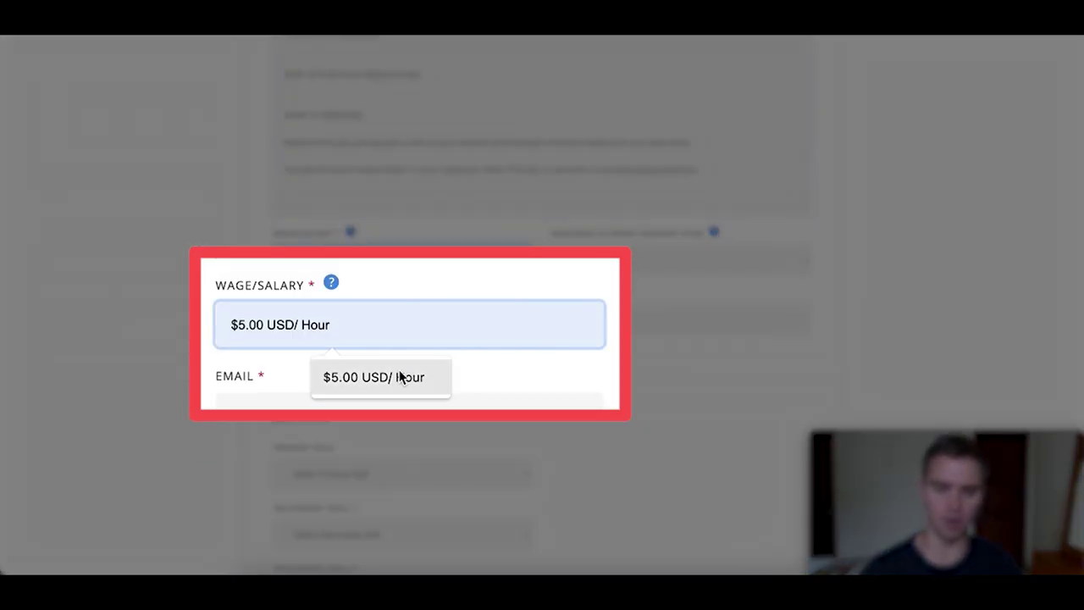
pyautogui.click(402, 377)
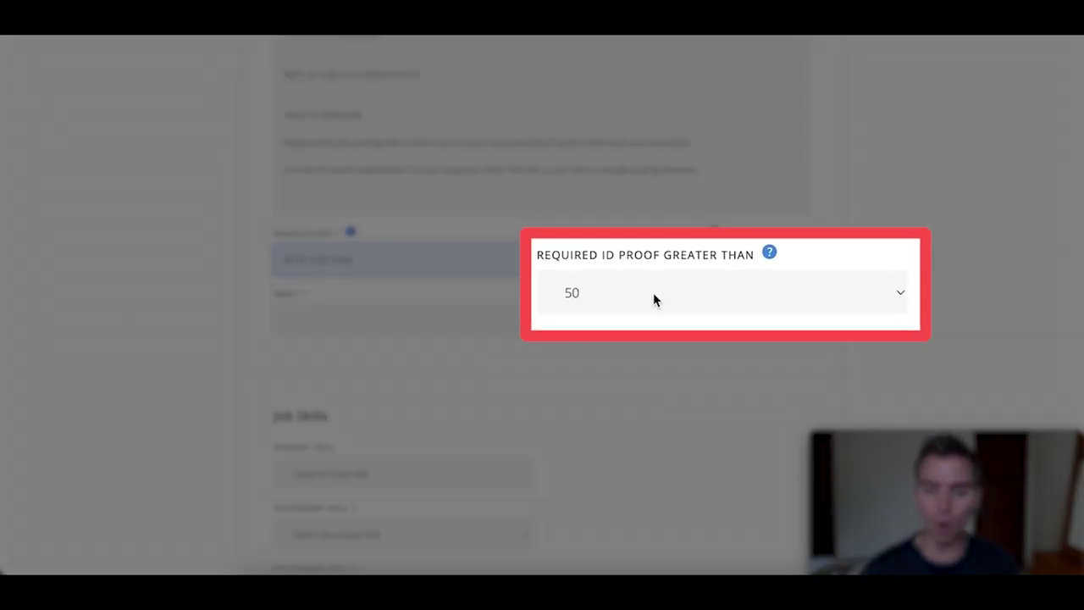
pyautogui.click(633, 265)
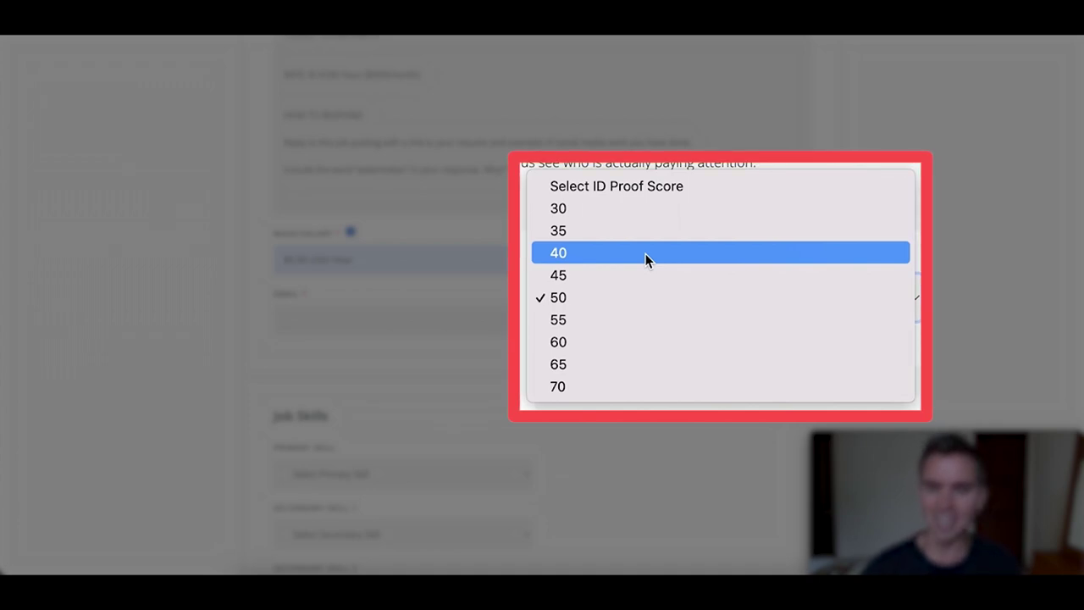
pyautogui.click(629, 383)
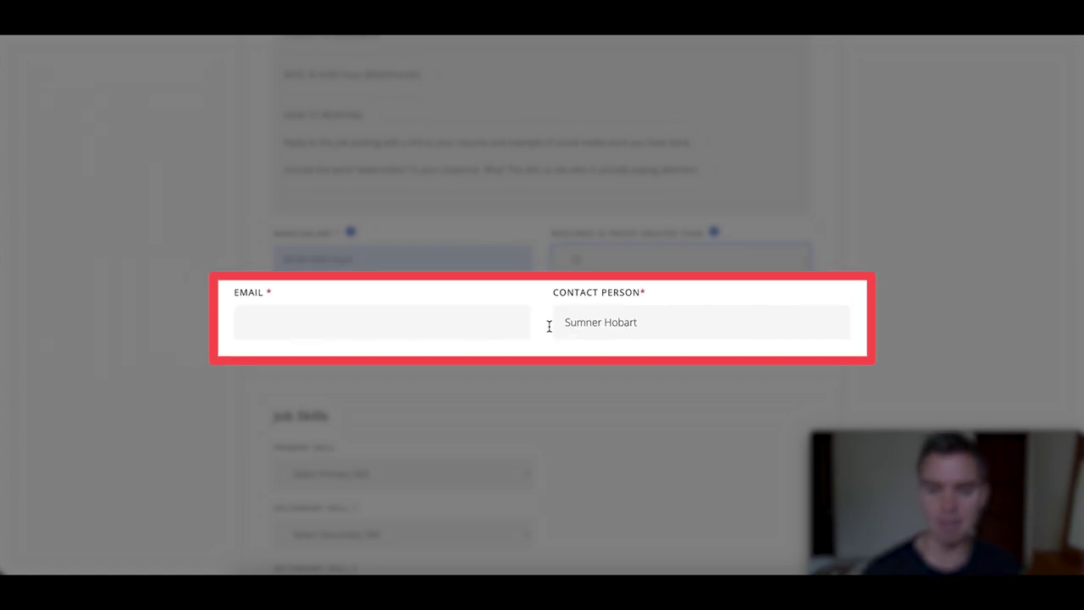
# Choose Office & Admin (Virtual Assistant) as the primary skill and Admin Assistant as its specific skill.
pyautogui.scroll(-3, 470, 347)
pyautogui.scroll(-1, 470, 347)
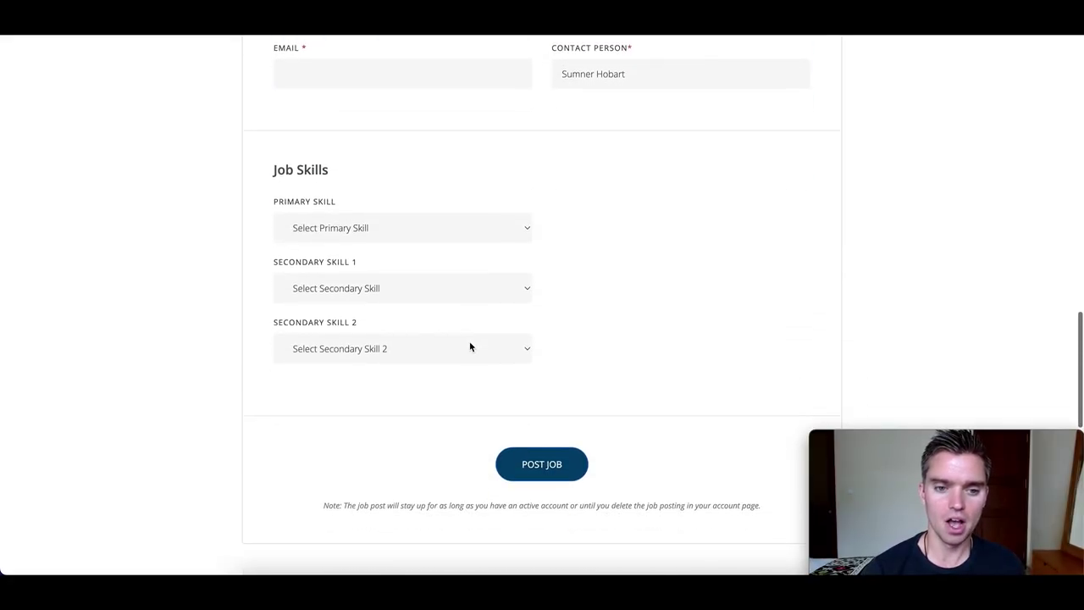
pyautogui.scroll(-1, 461, 217)
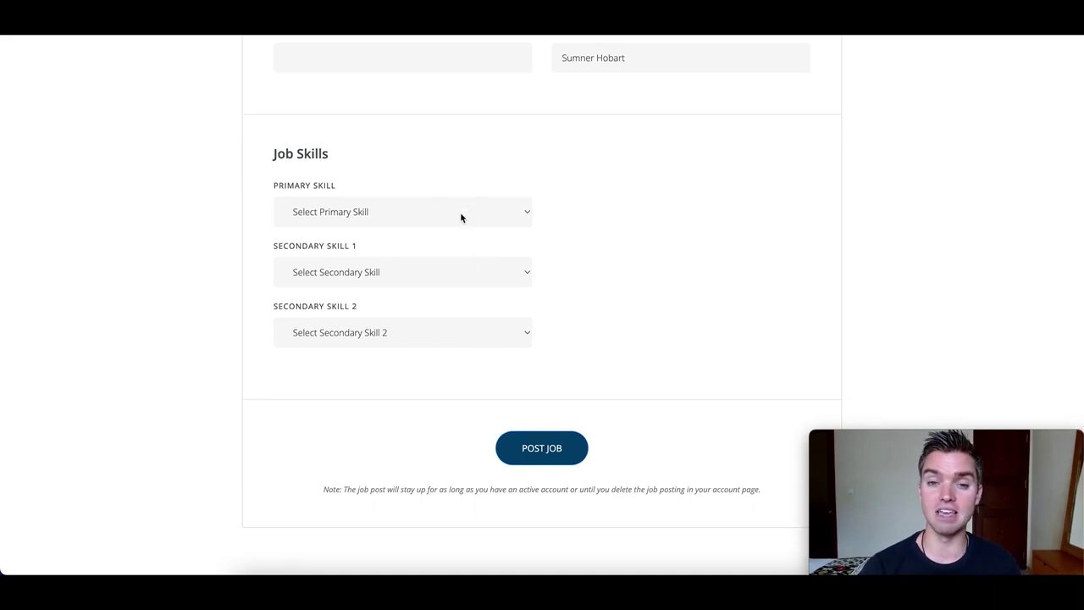
pyautogui.click(460, 213)
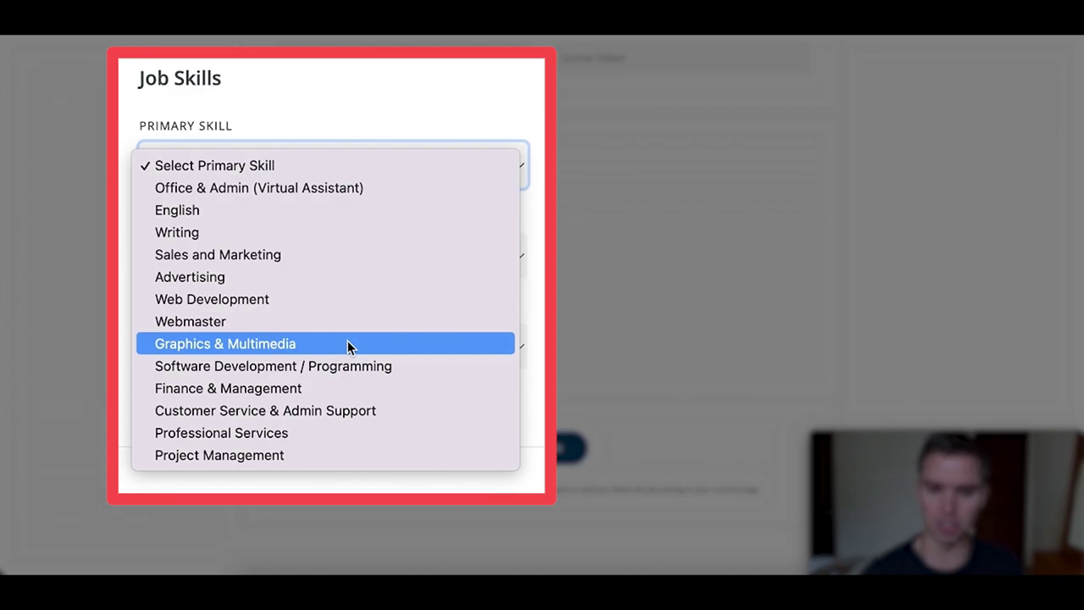
pyautogui.click(252, 190)
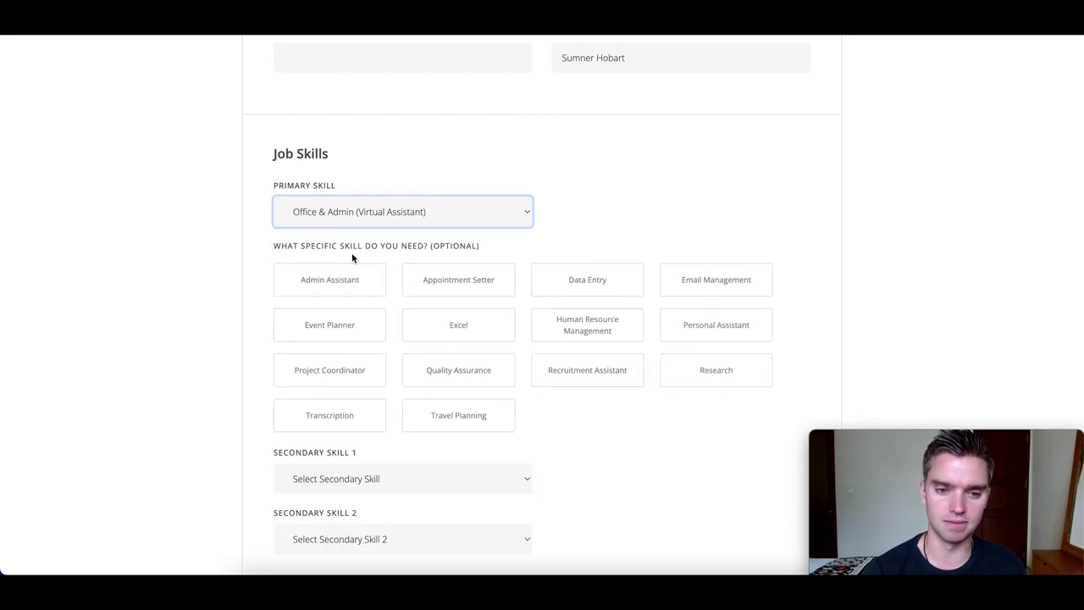
pyautogui.scroll(-1, 353, 257)
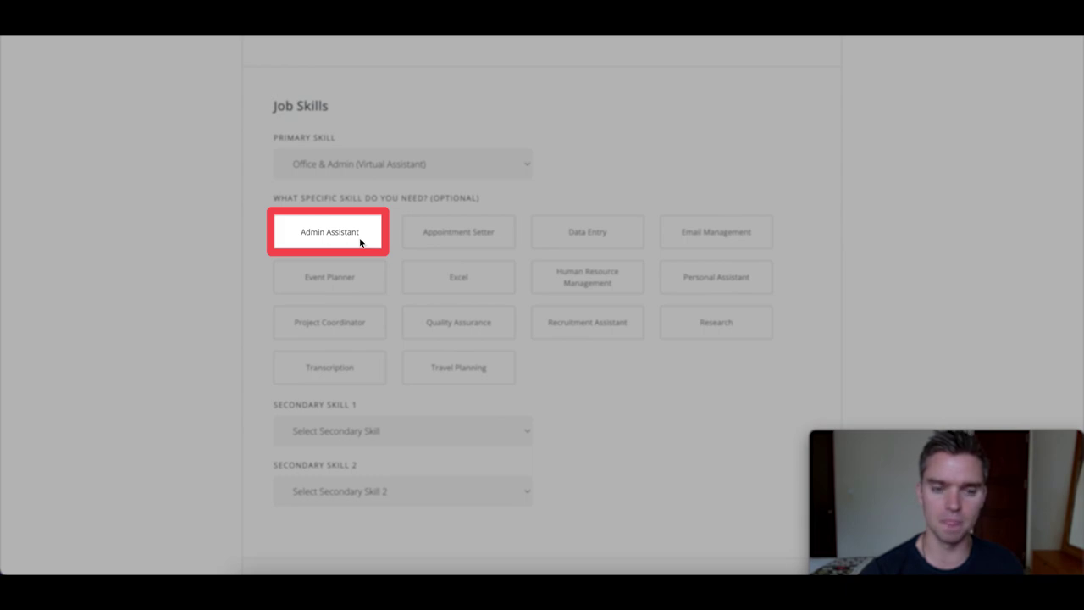
pyautogui.click(360, 243)
pyautogui.scroll(-1, 381, 280)
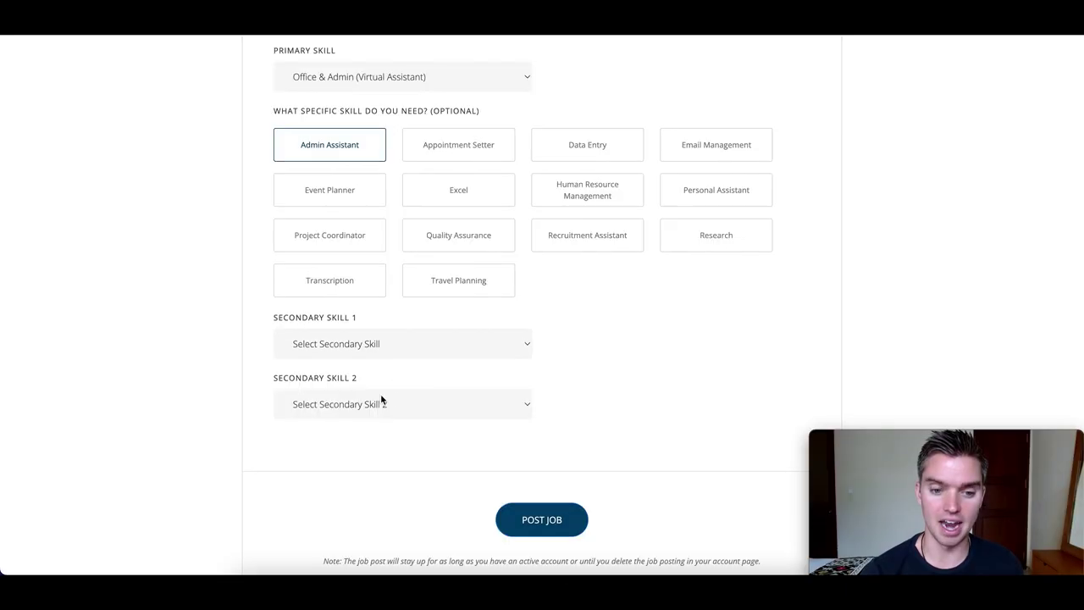
pyautogui.scroll(1, 559, 370)
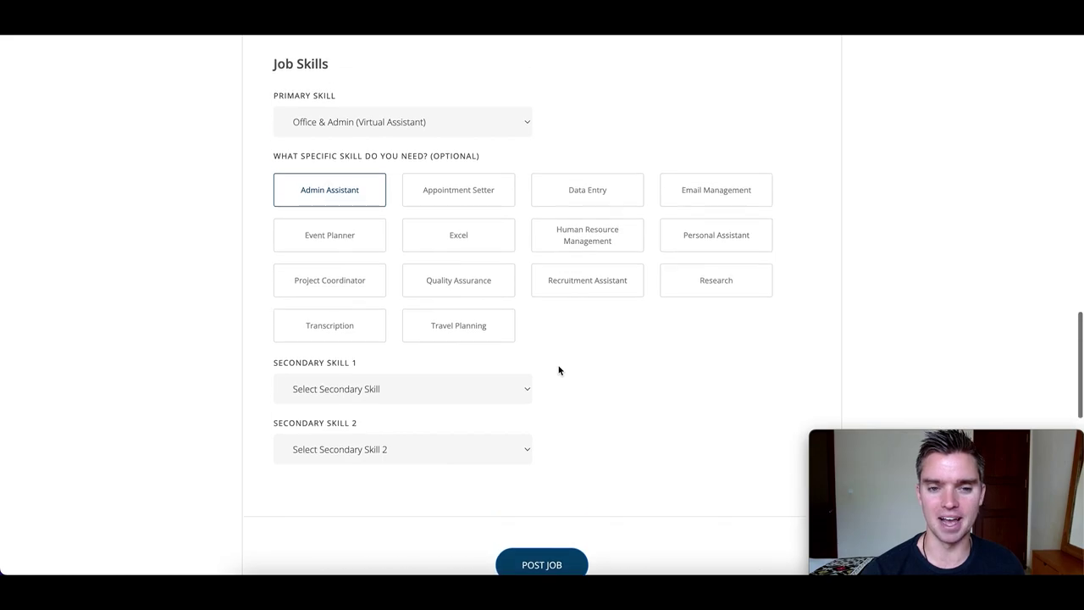
pyautogui.scroll(-1, 559, 370)
pyautogui.scroll(1, 483, 228)
# Change the primary skill to Graphics & Multimedia and select Video Editing as the specific skill.
pyautogui.click(451, 165)
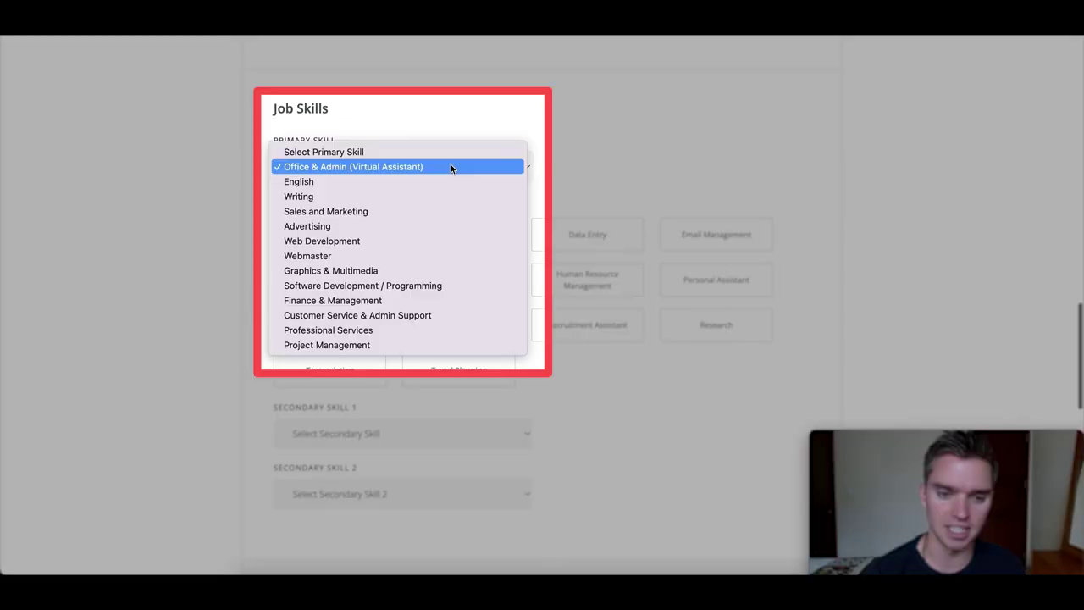
pyautogui.click(380, 271)
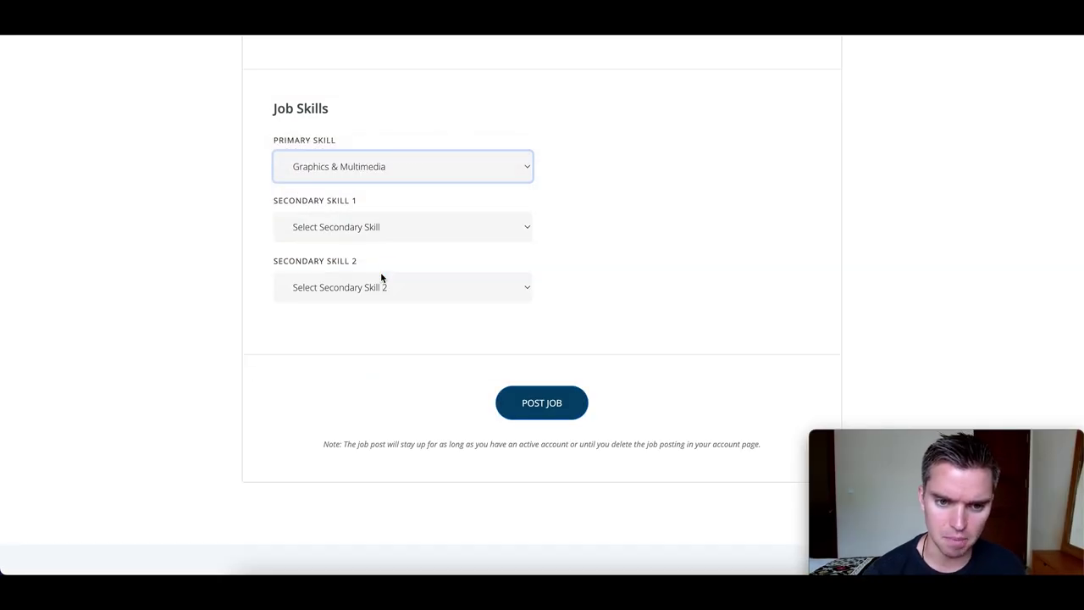
pyautogui.scroll(-1, 382, 305)
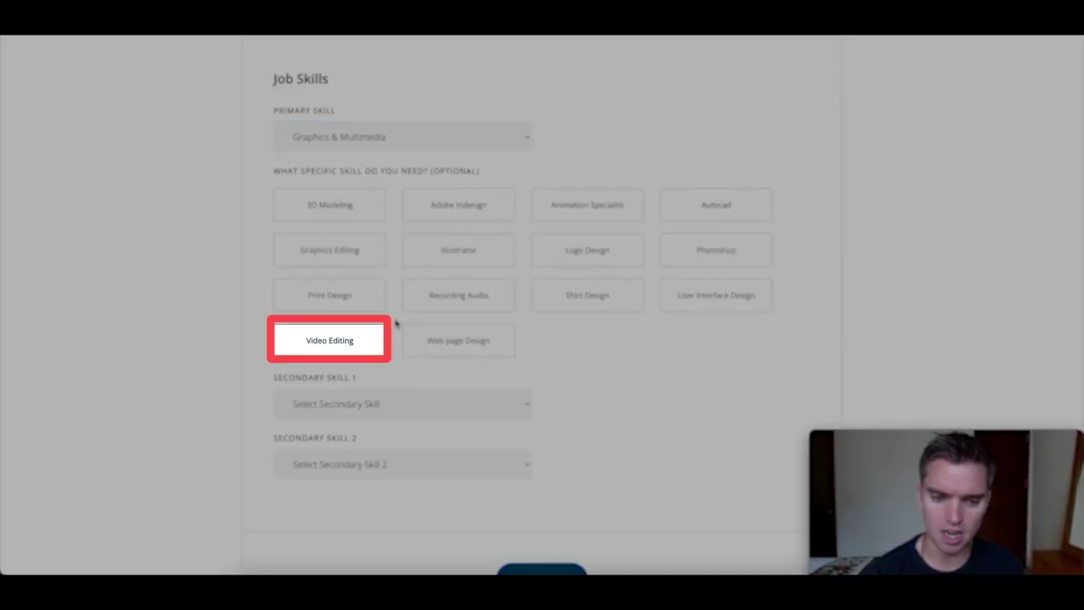
# Set the first secondary skill to Graphics & Multimedia and select Photoshop as its specific skill.
pyautogui.scroll(-3, 394, 322)
pyautogui.click(416, 246)
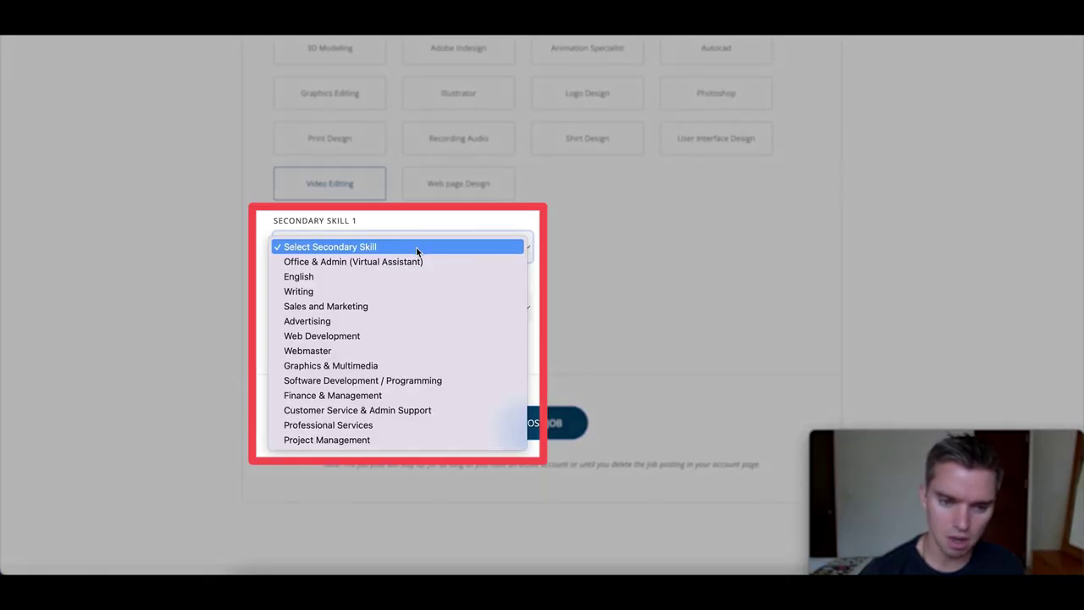
pyautogui.click(382, 366)
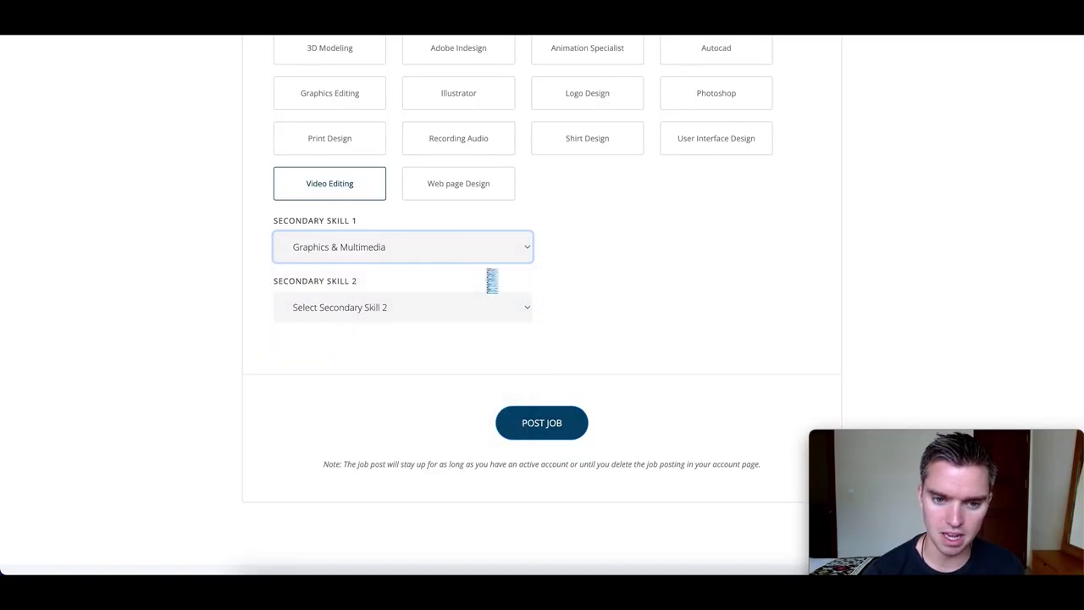
pyautogui.scroll(-1, 542, 370)
pyautogui.click(715, 323)
pyautogui.scroll(2, 550, 334)
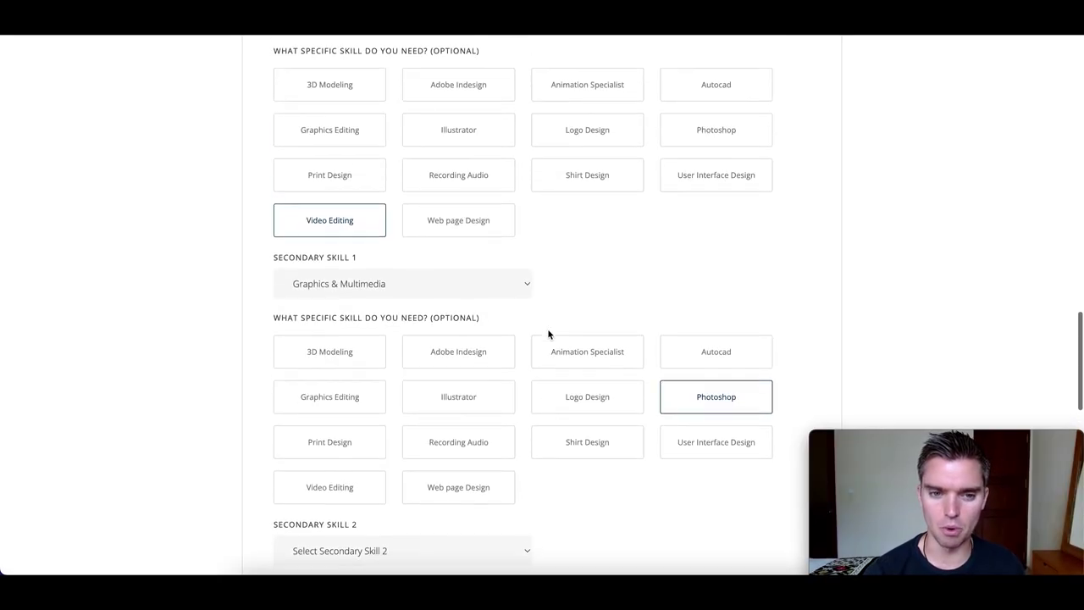
# Review the completed job post from the title and description to the wage and skills, and submit it.
pyautogui.scroll(-1, 719, 432)
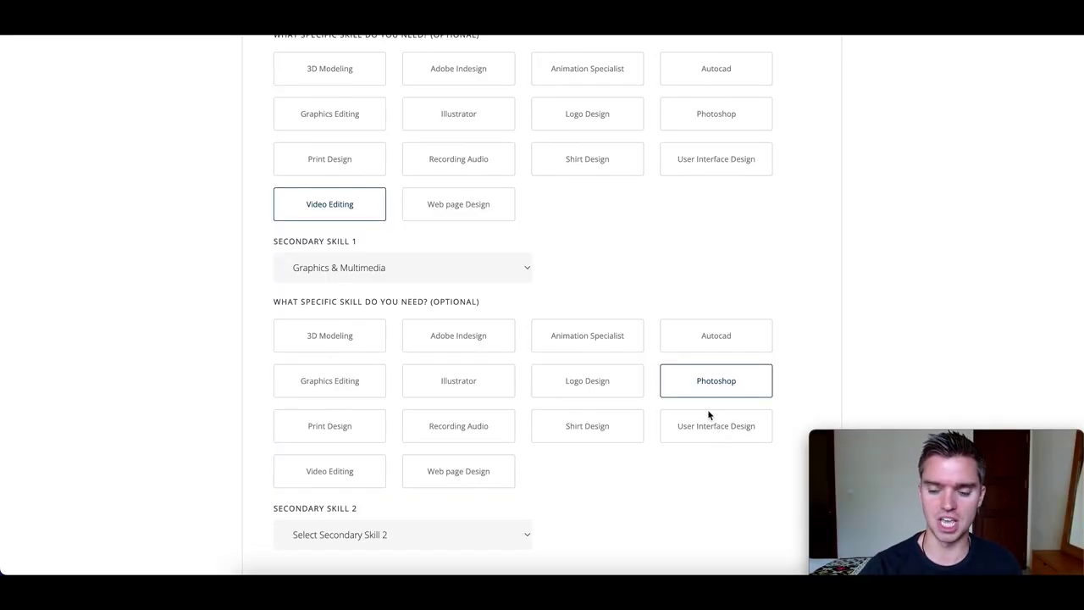
pyautogui.scroll(-1, 697, 375)
pyautogui.scroll(15, 539, 346)
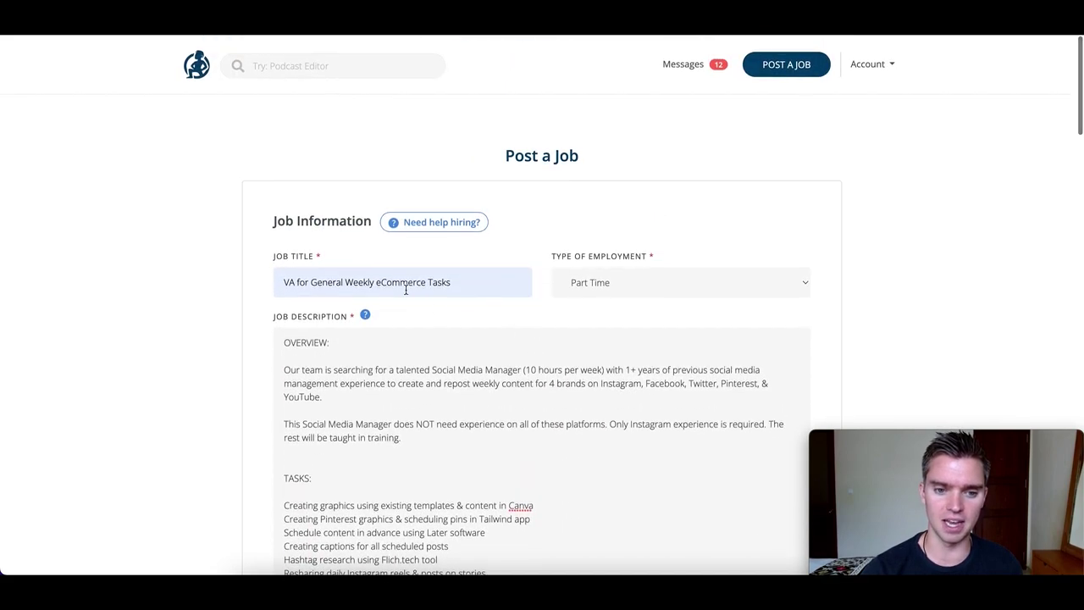
pyautogui.scroll(-1, 537, 350)
pyautogui.scroll(-12, 540, 352)
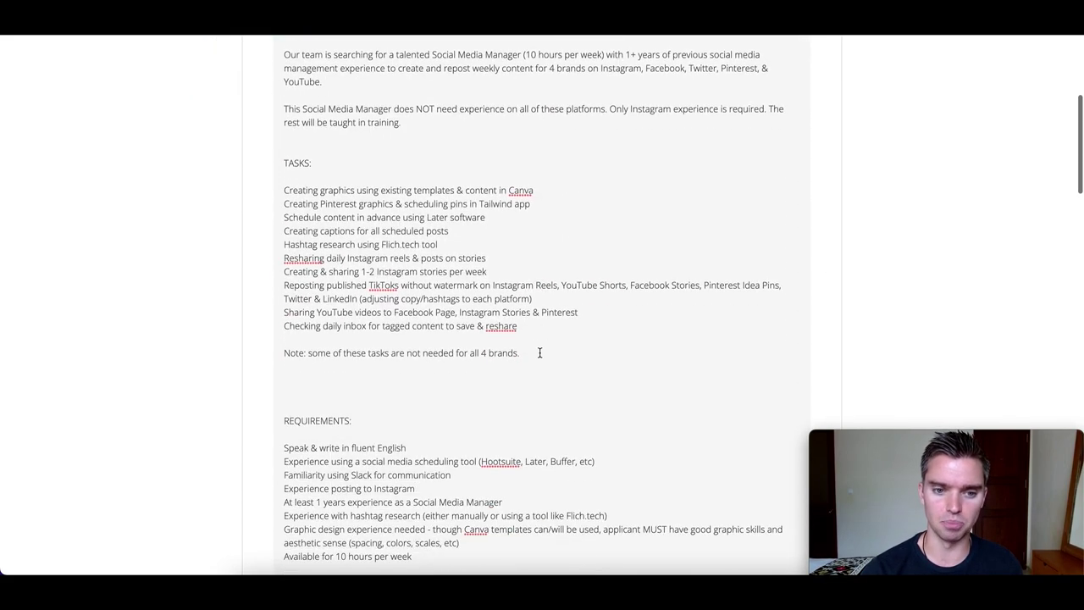
pyautogui.scroll(3, 539, 352)
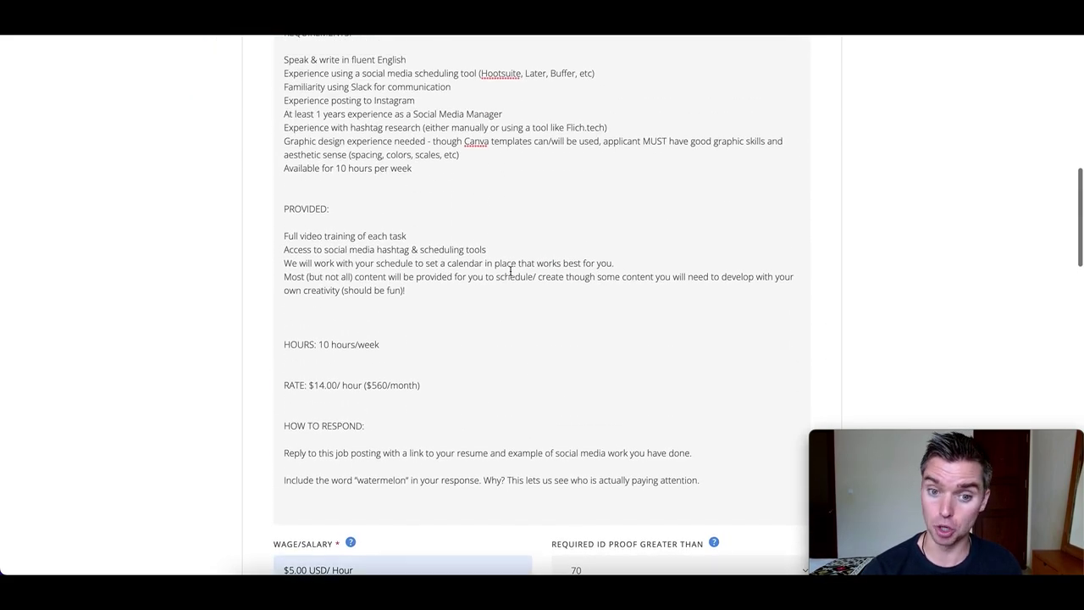
pyautogui.scroll(-4, 494, 282)
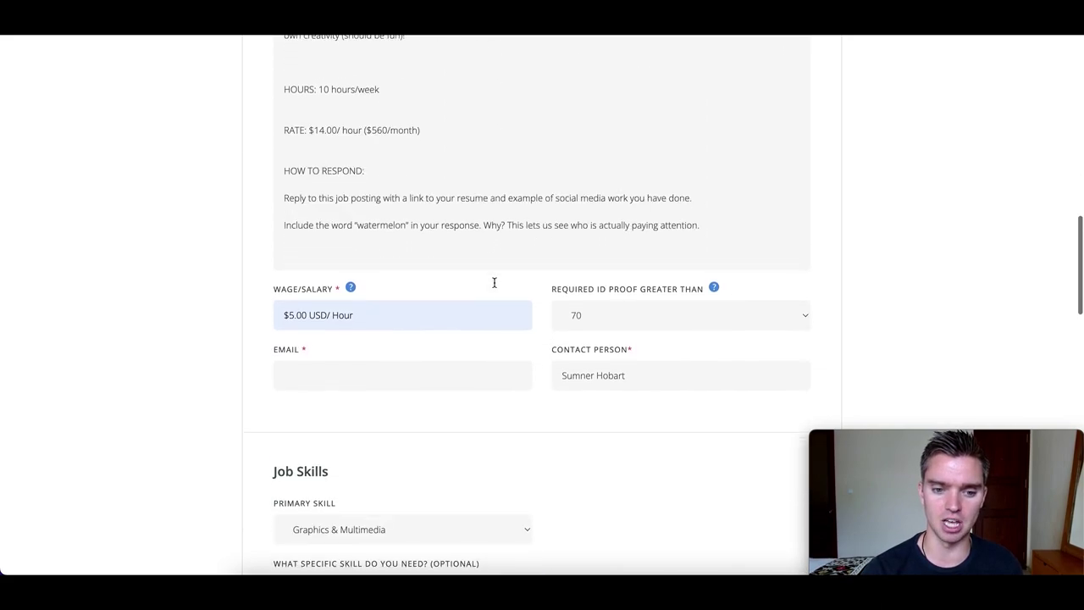
pyautogui.scroll(-5, 571, 318)
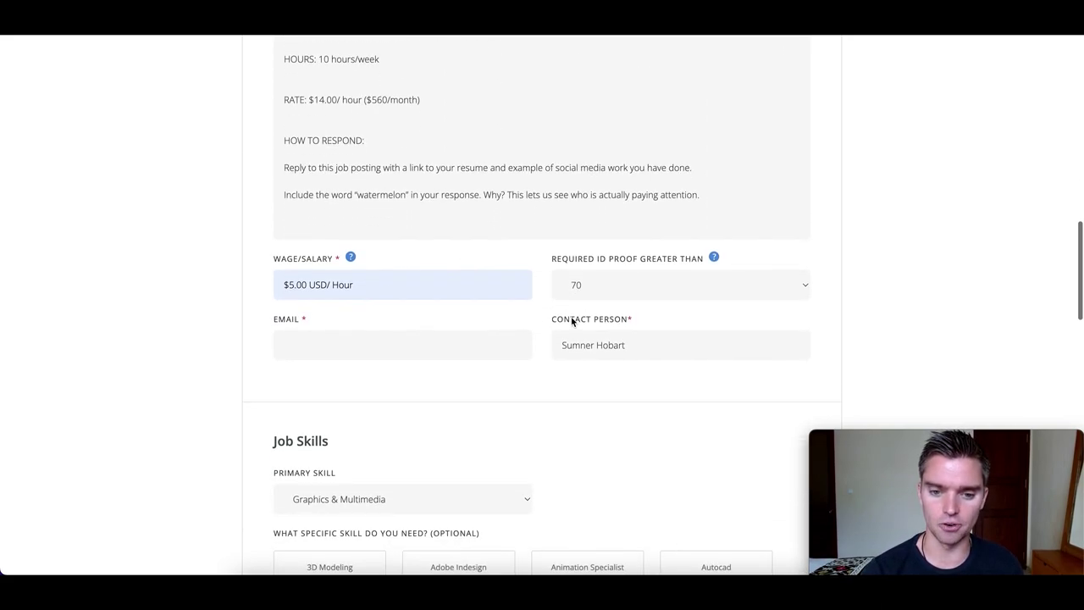
pyautogui.scroll(-7, 571, 320)
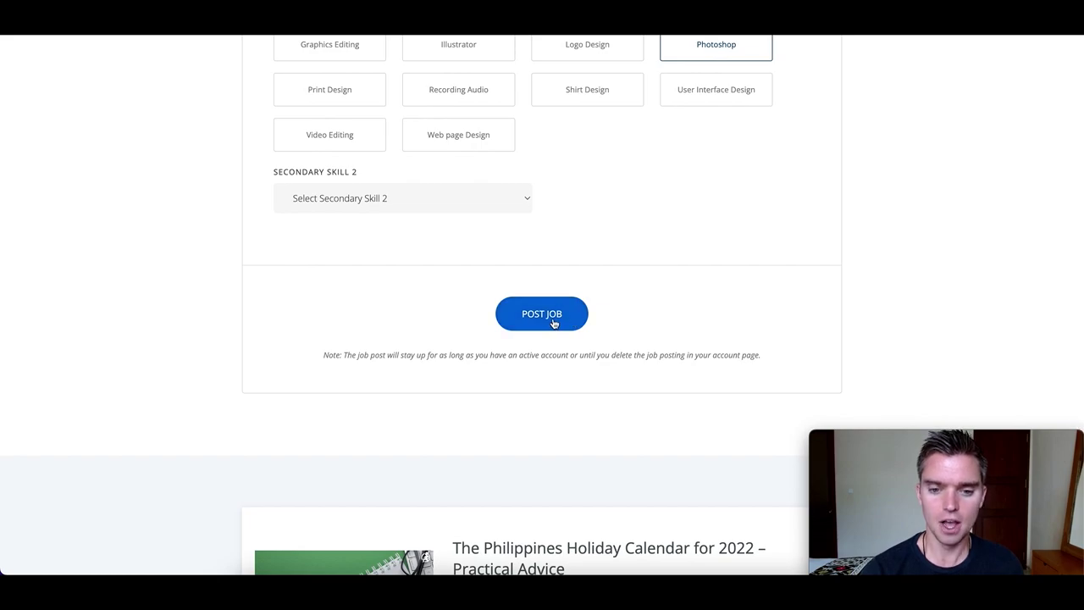
pyautogui.scroll(2, 551, 322)
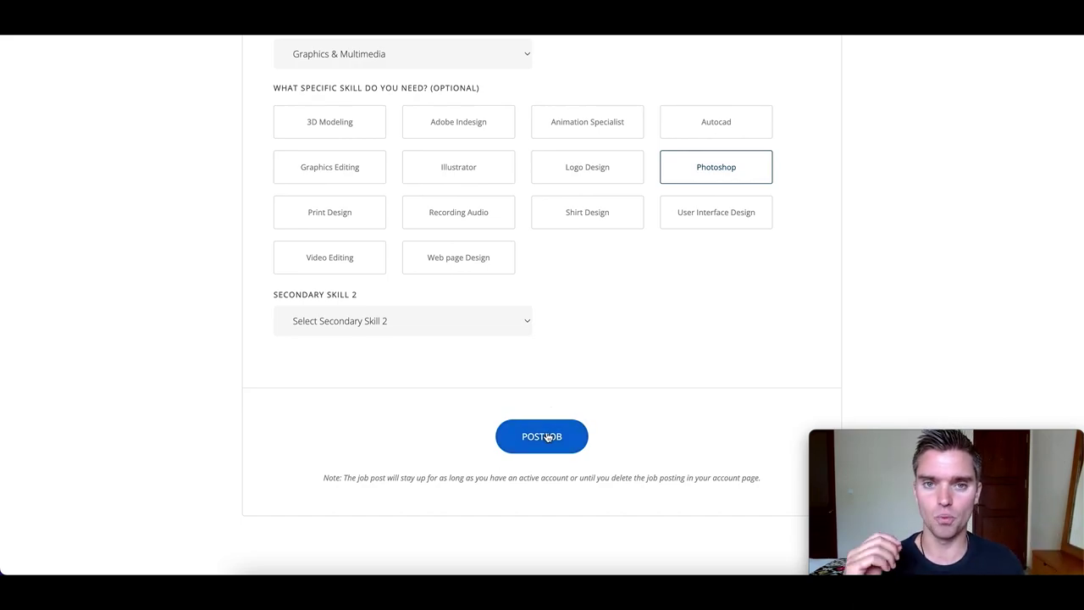
pyautogui.click(546, 437)
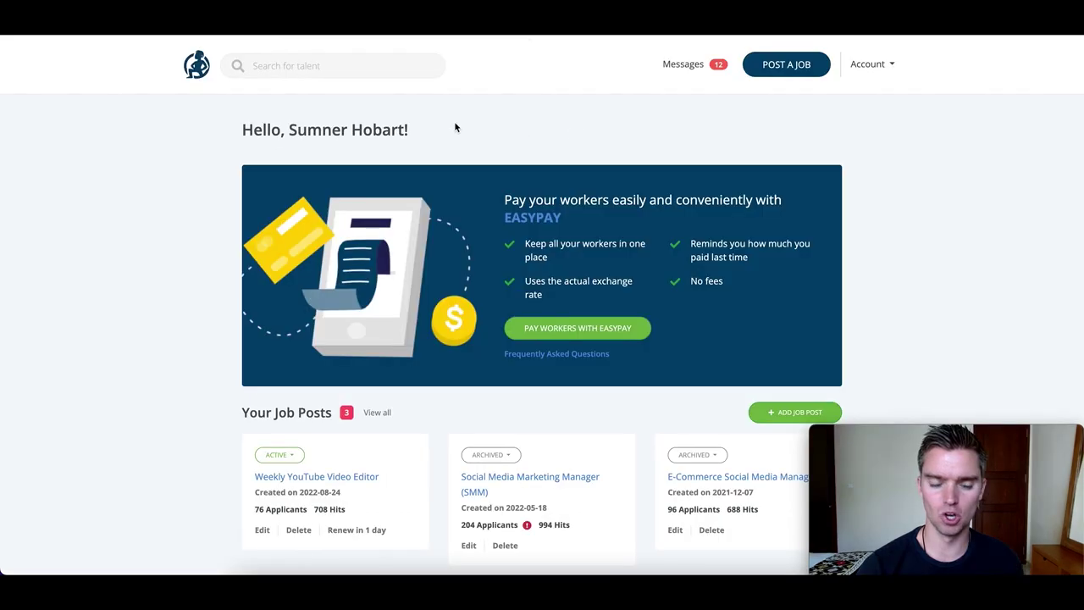
# Read the Oct 09 Video Editor application in the message inbox, check it for the code word "Adobo", and return to the inbox.
pyautogui.click(687, 67)
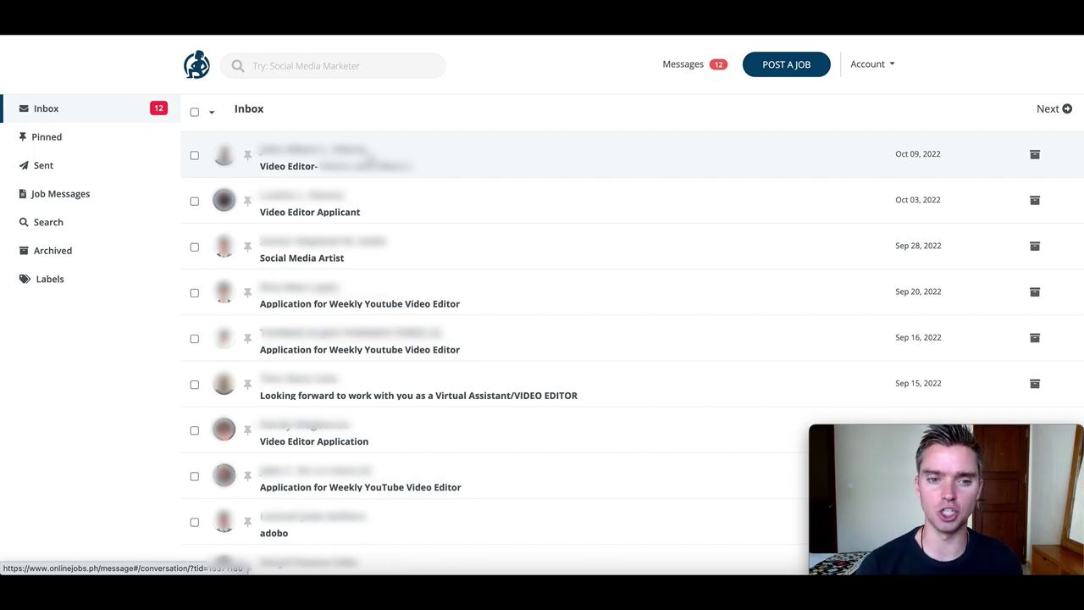
pyautogui.click(325, 159)
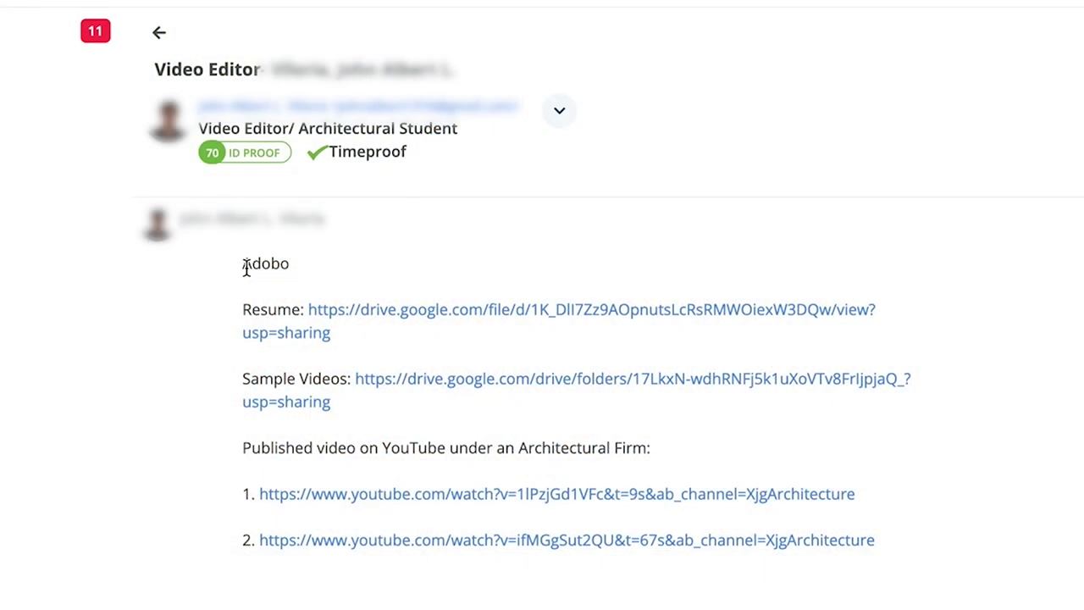
pyautogui.moveTo(243, 263); pyautogui.dragTo(293, 267)
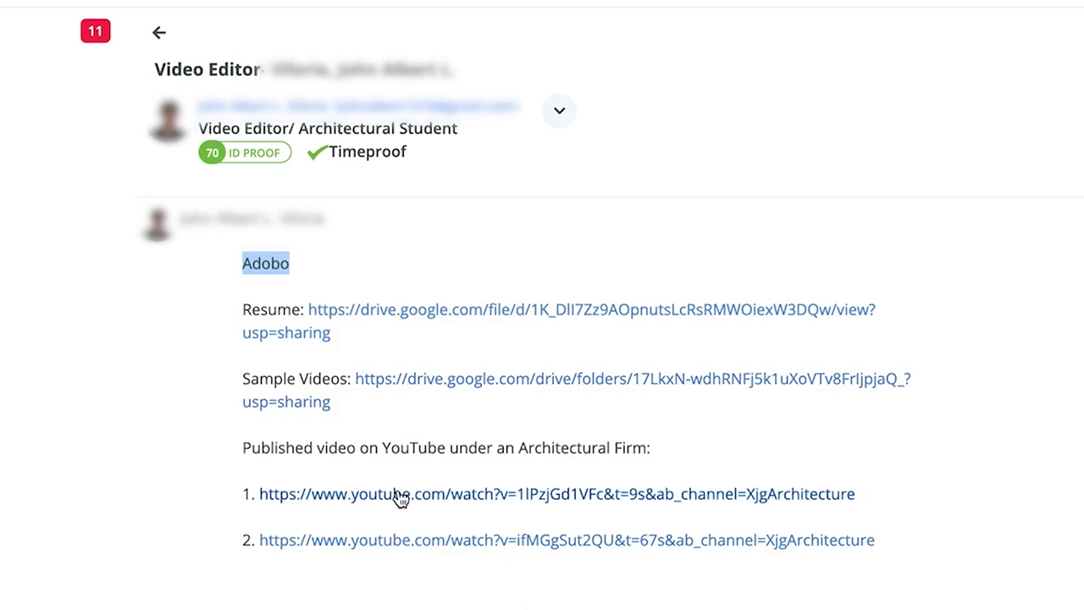
pyautogui.click(421, 219)
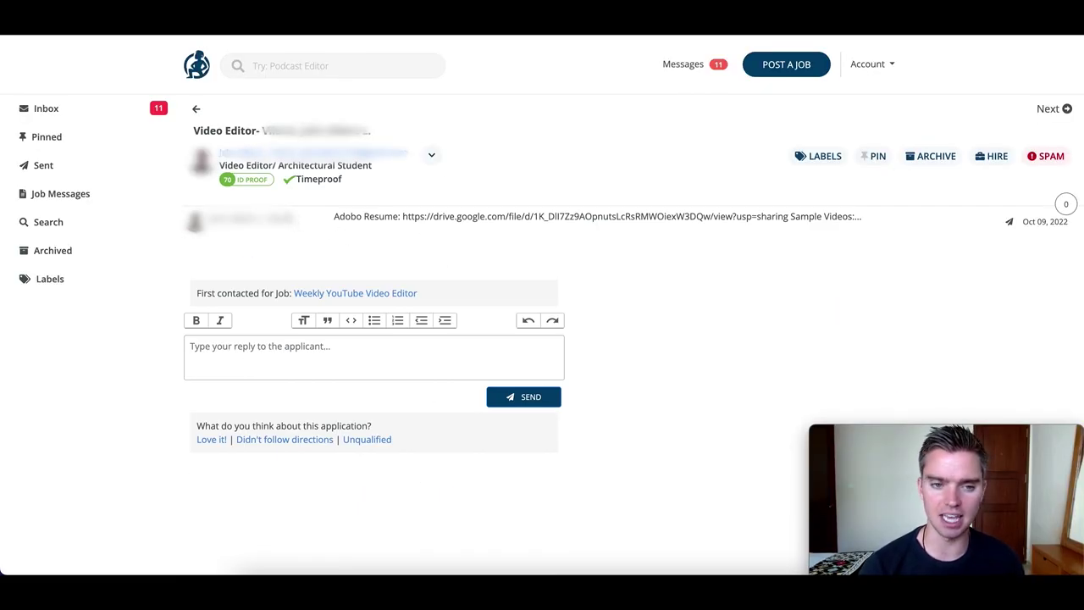
pyautogui.click(198, 116)
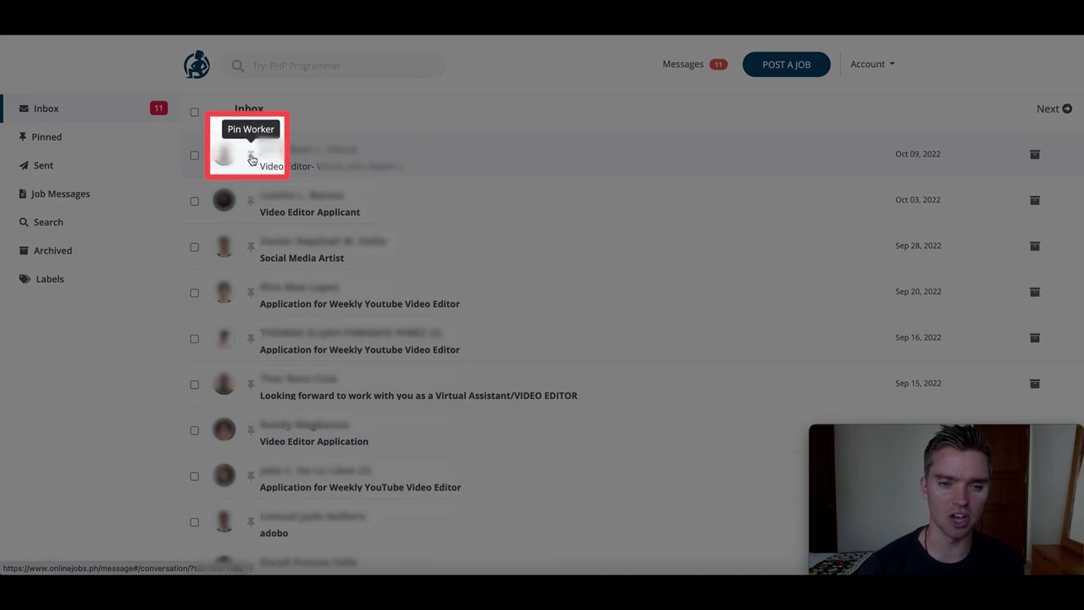
# Pin the applicant of the Oct 09 Video Editor message with the note "Top Video Editor Candidate".
pyautogui.click(250, 157)
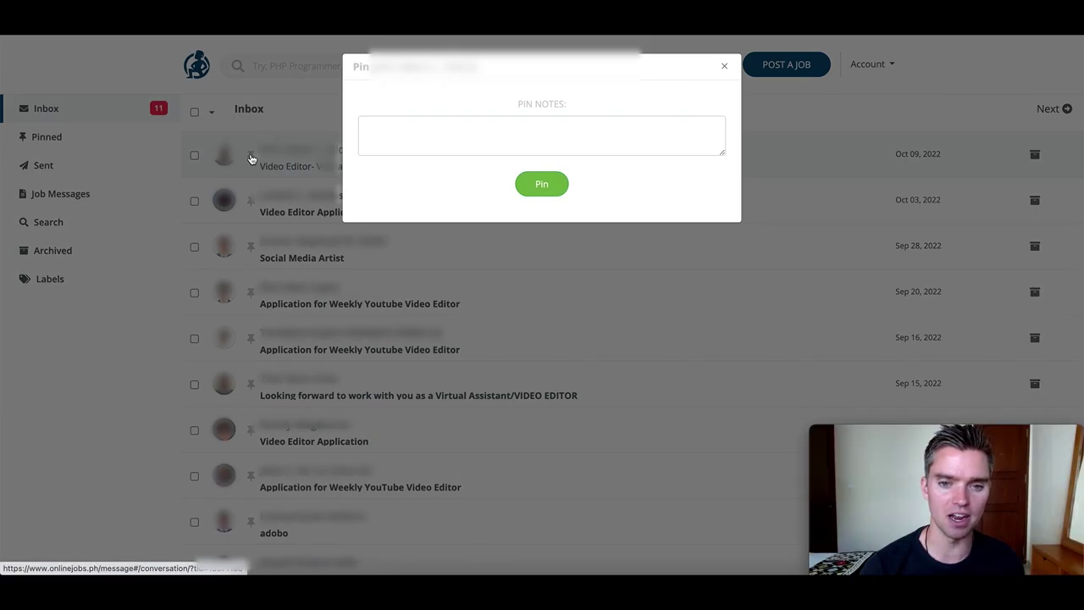
pyautogui.click(489, 133)
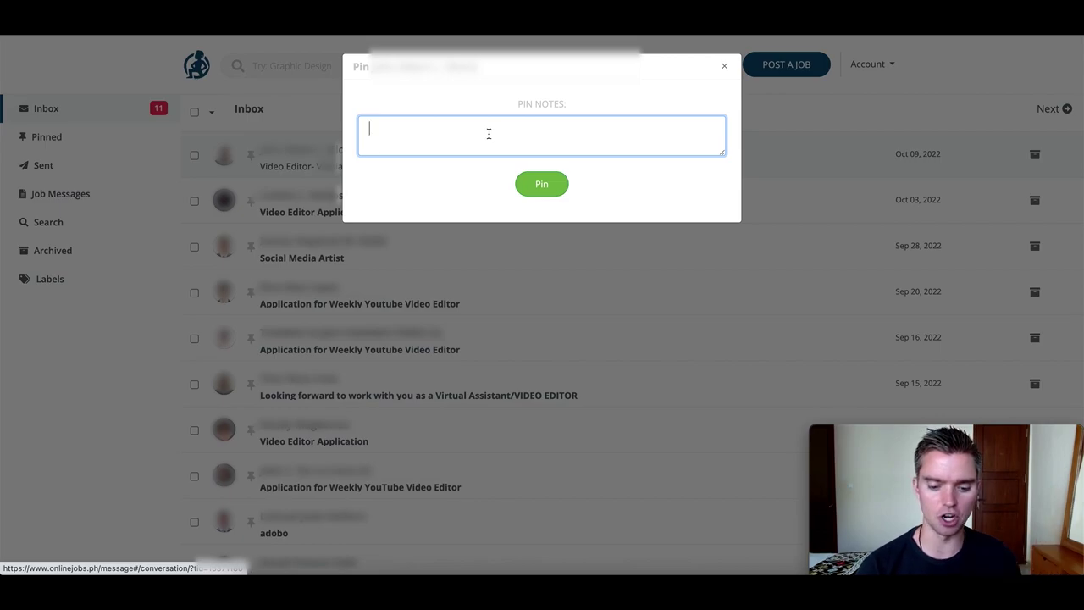
pyautogui.write('Vide')
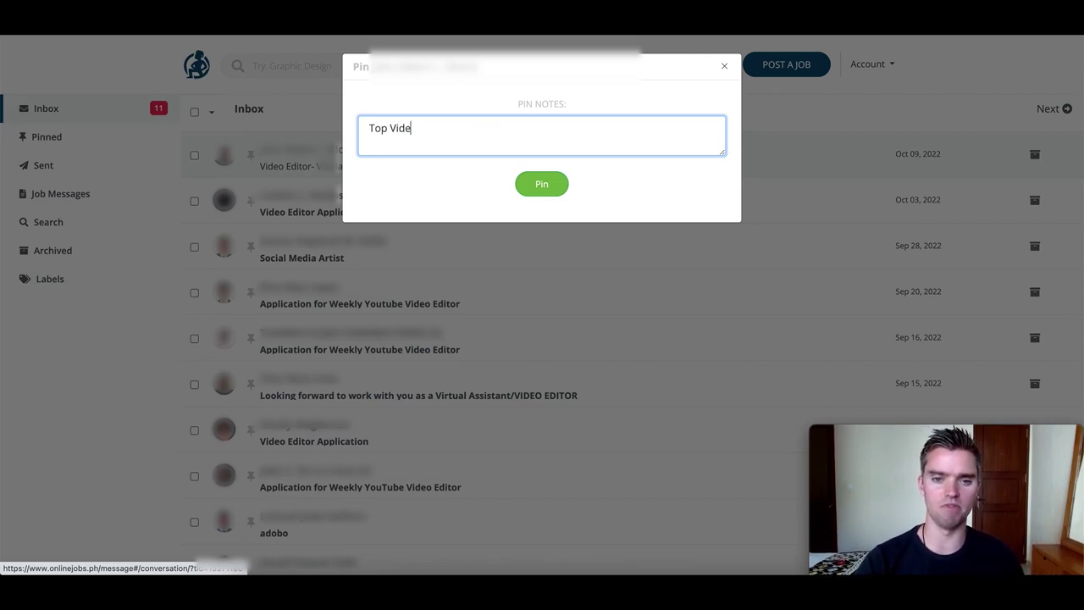
pyautogui.write('o Editor Candidate')
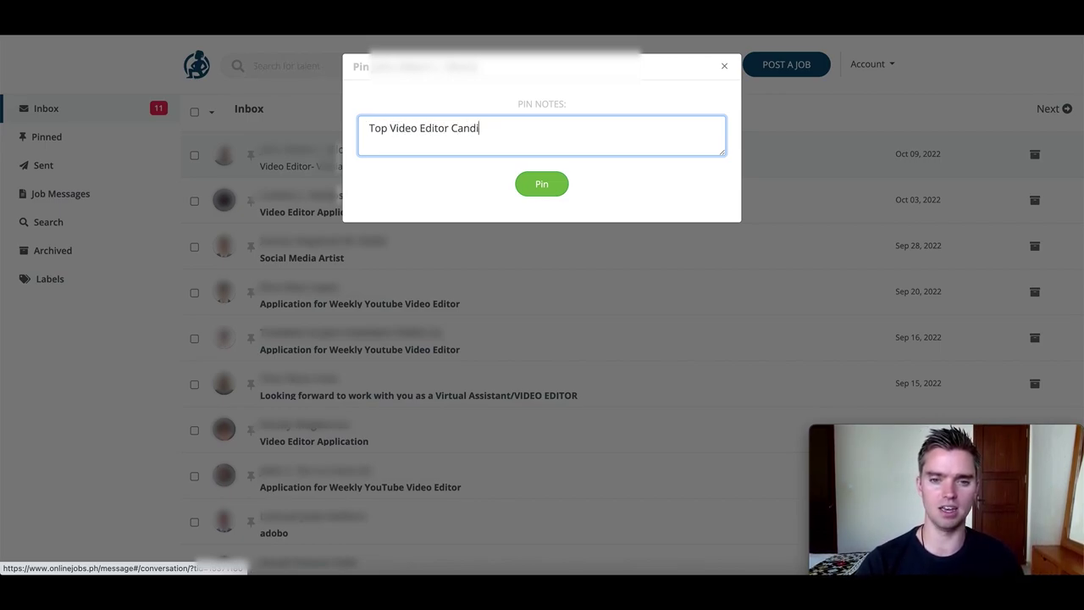
pyautogui.click(544, 183)
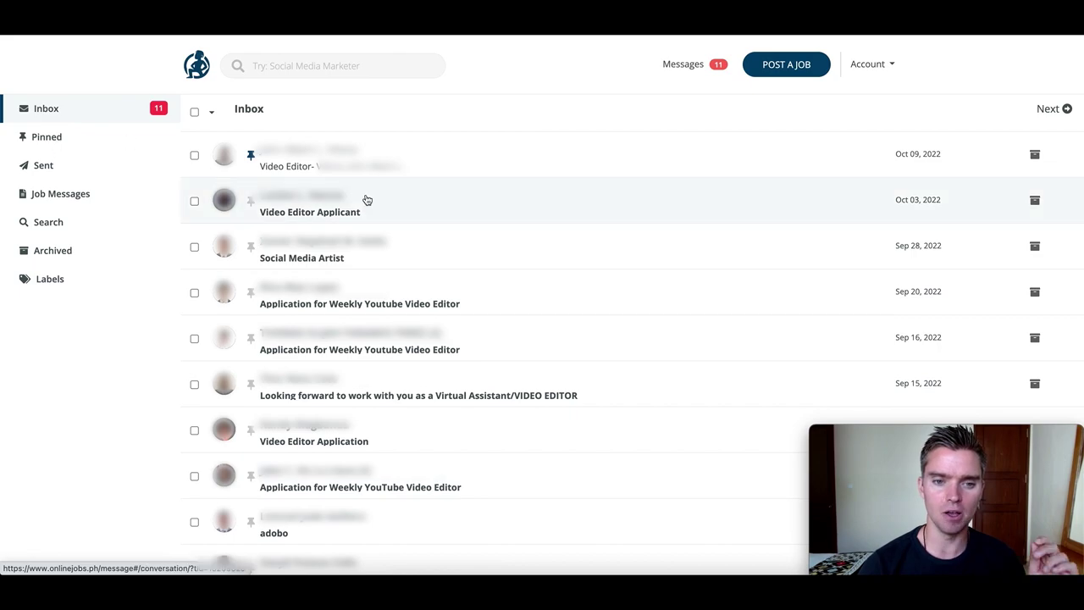
# Read the "Video Editor Applicant" message, check it for the code word "ADOBO", and return to the inbox.
pyautogui.click(343, 211)
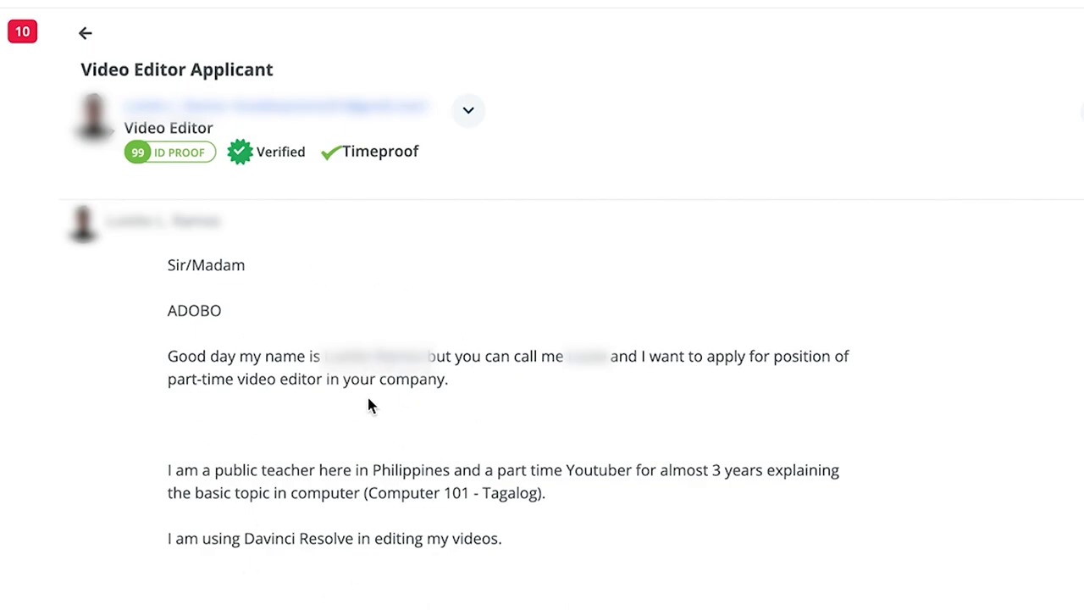
pyautogui.moveTo(155, 309); pyautogui.dragTo(287, 312)
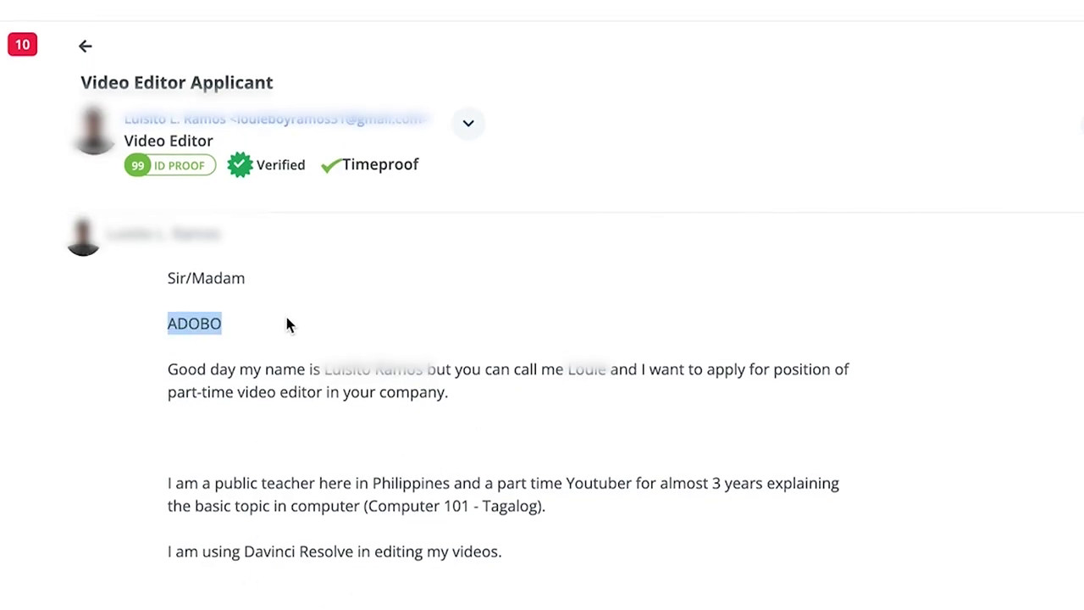
pyautogui.click(85, 52)
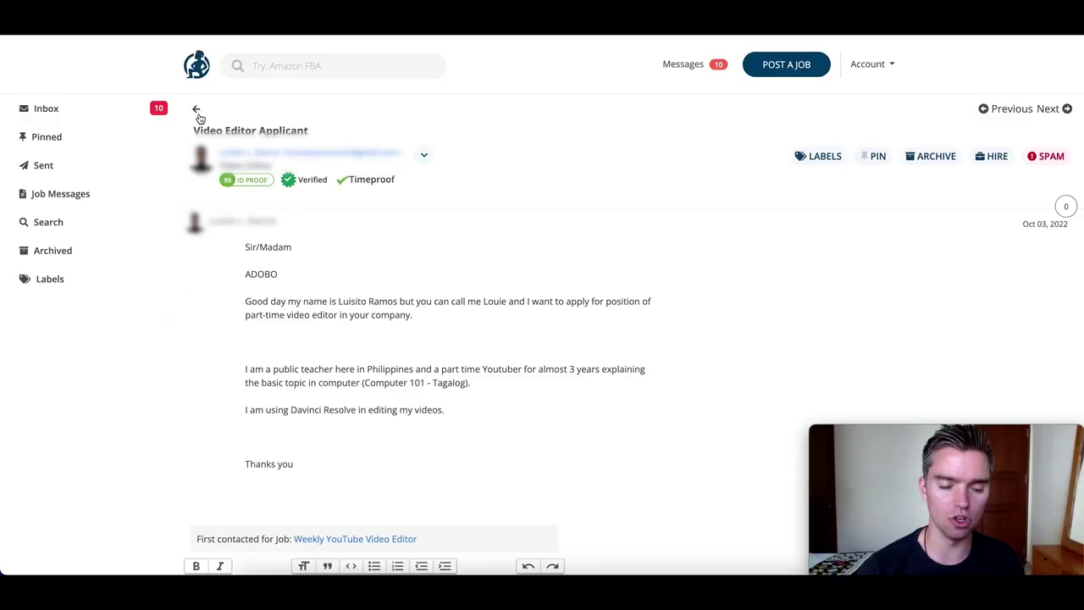
pyautogui.click(198, 115)
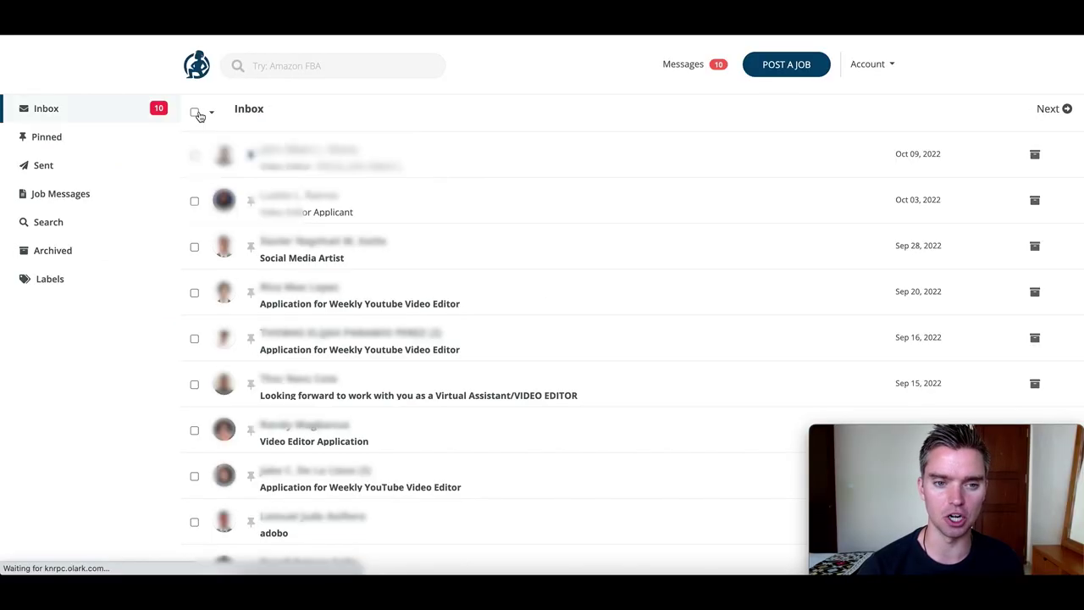
# Open the "Social Media Artist" message and read it through to check whether the applicant followed the job post's instructions.
pyautogui.scroll(-1, 337, 193)
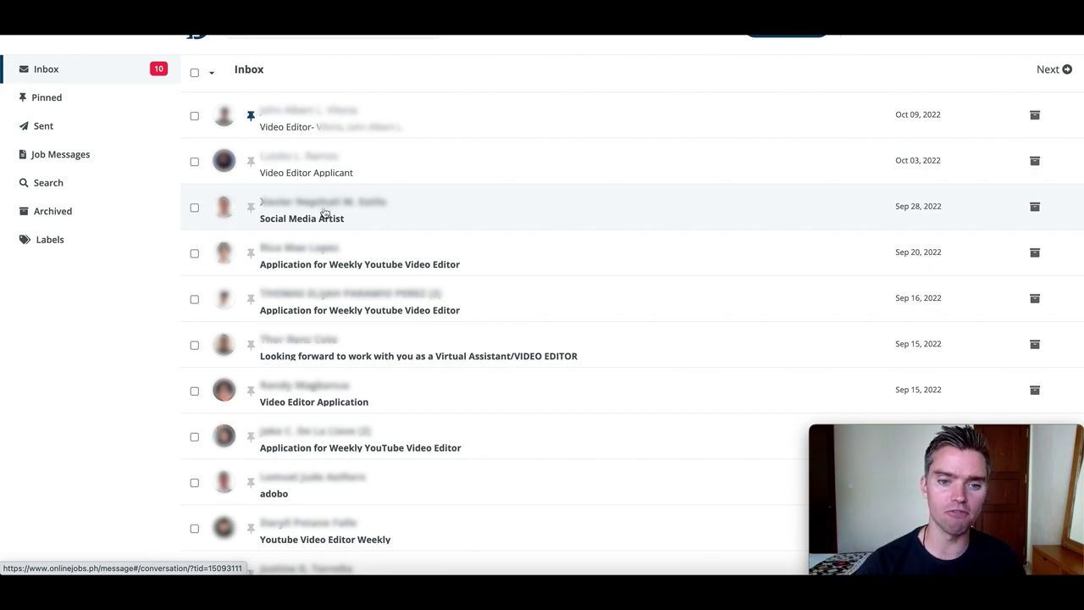
pyautogui.click(324, 214)
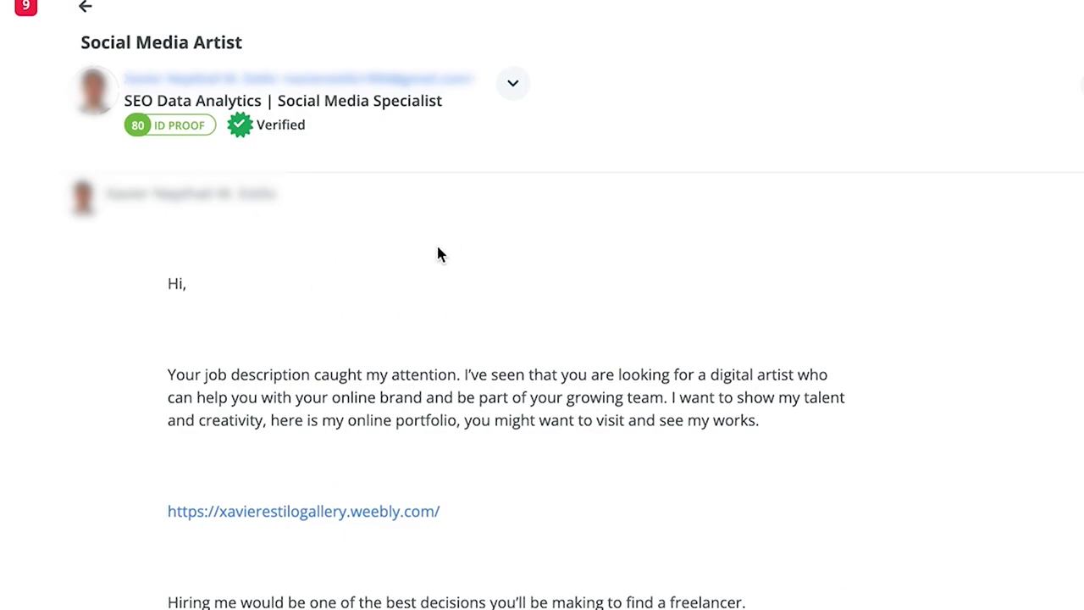
pyautogui.scroll(-3, 314, 309)
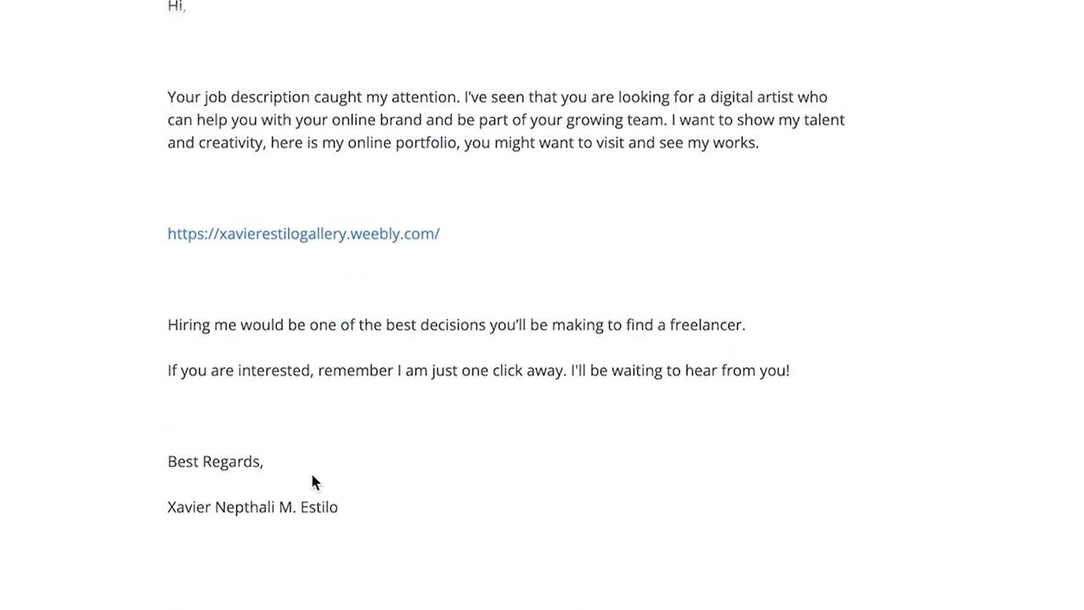
pyautogui.scroll(2, 309, 506)
pyautogui.scroll(1, 464, 443)
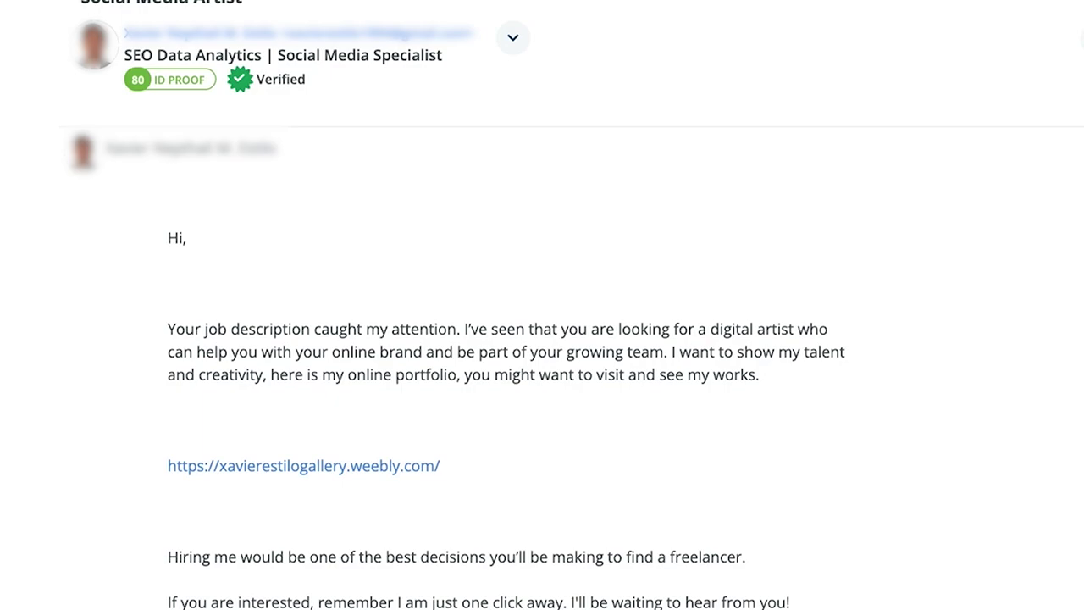
pyautogui.scroll(2, 457, 402)
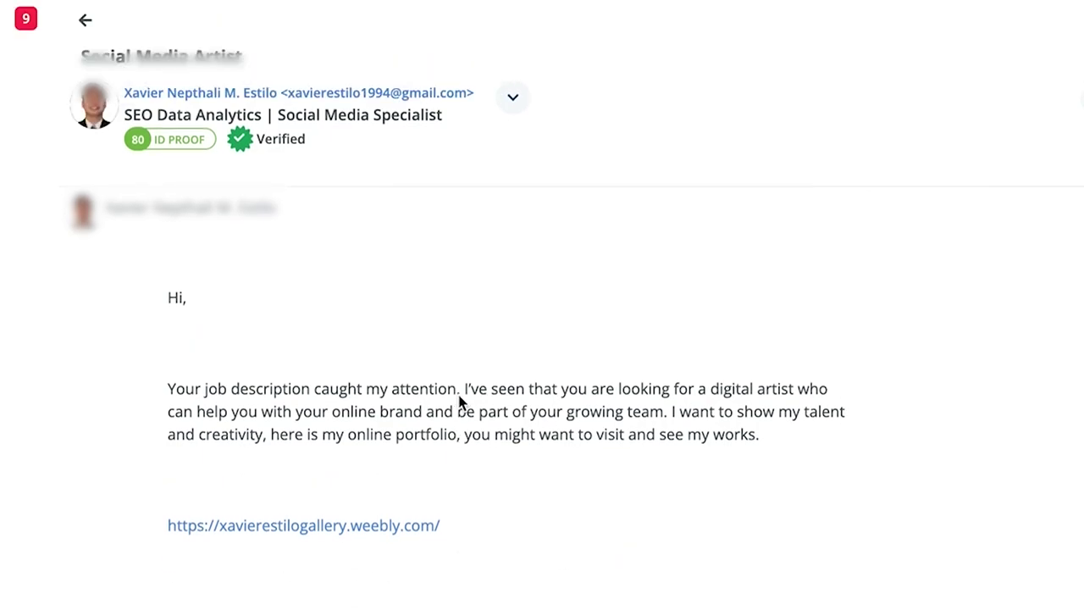
pyautogui.scroll(1, 425, 427)
pyautogui.scroll(-1, 426, 428)
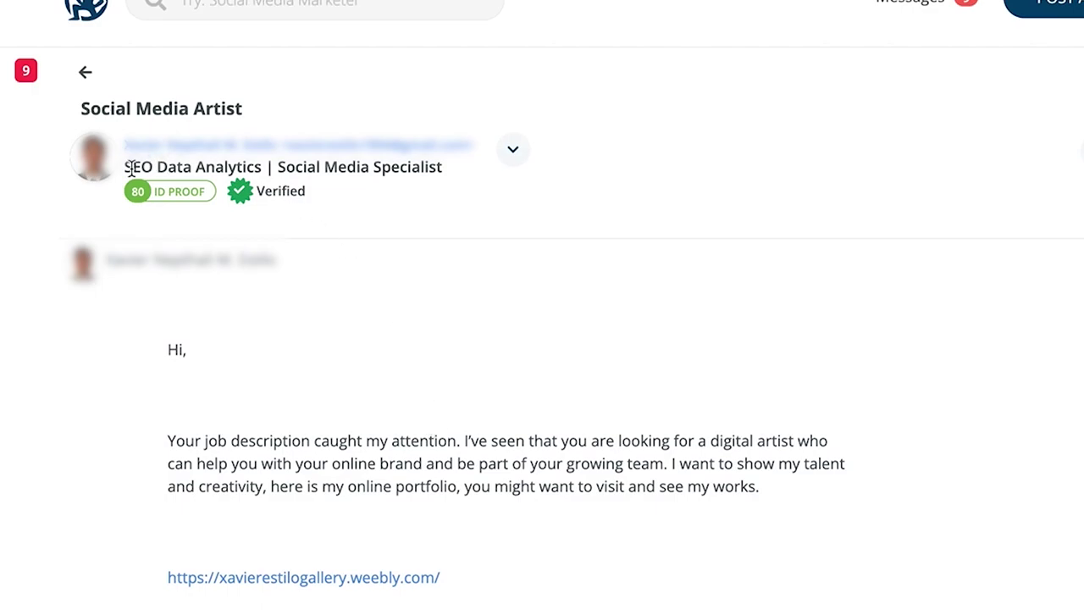
# Highlight the applicant's headline under the "Social Media Artist" subject, ending with only "Social Media Specialist" selected.
pyautogui.moveTo(126, 167); pyautogui.dragTo(443, 167)
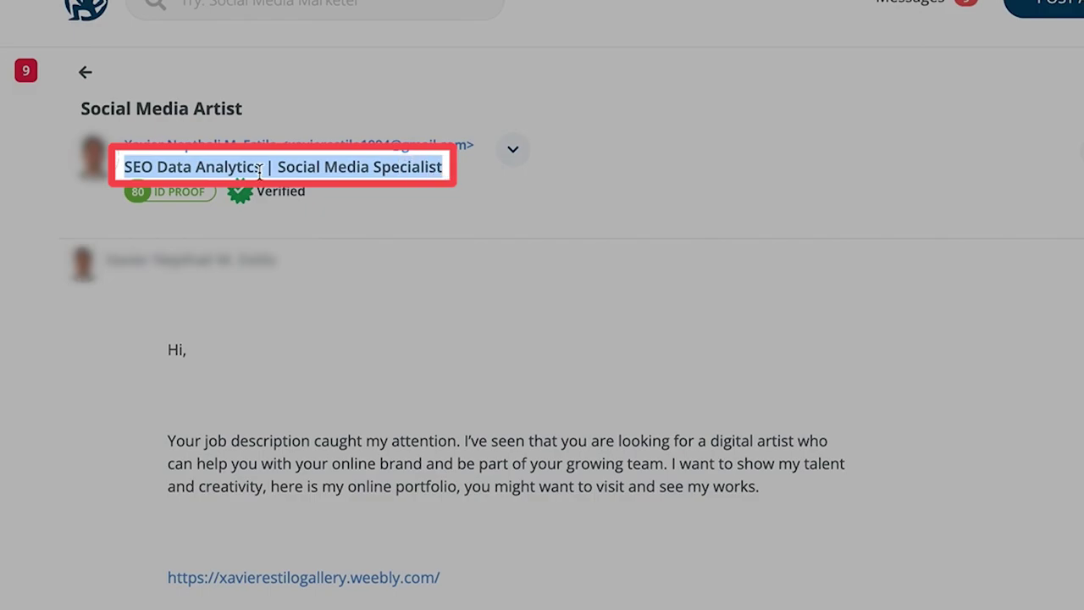
pyautogui.click(183, 167)
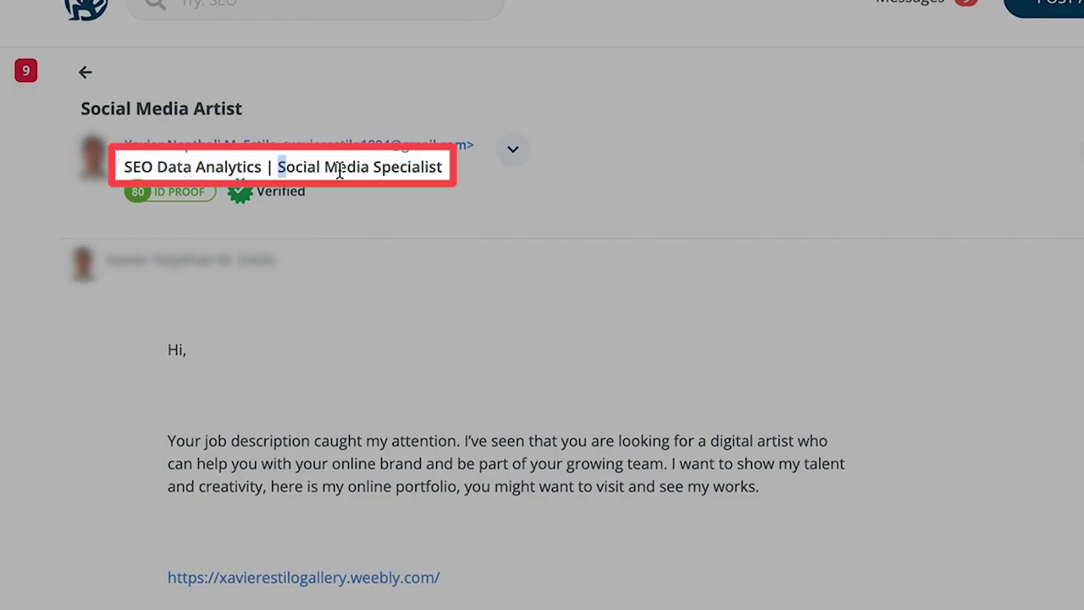
pyautogui.moveTo(279, 167); pyautogui.dragTo(447, 172)
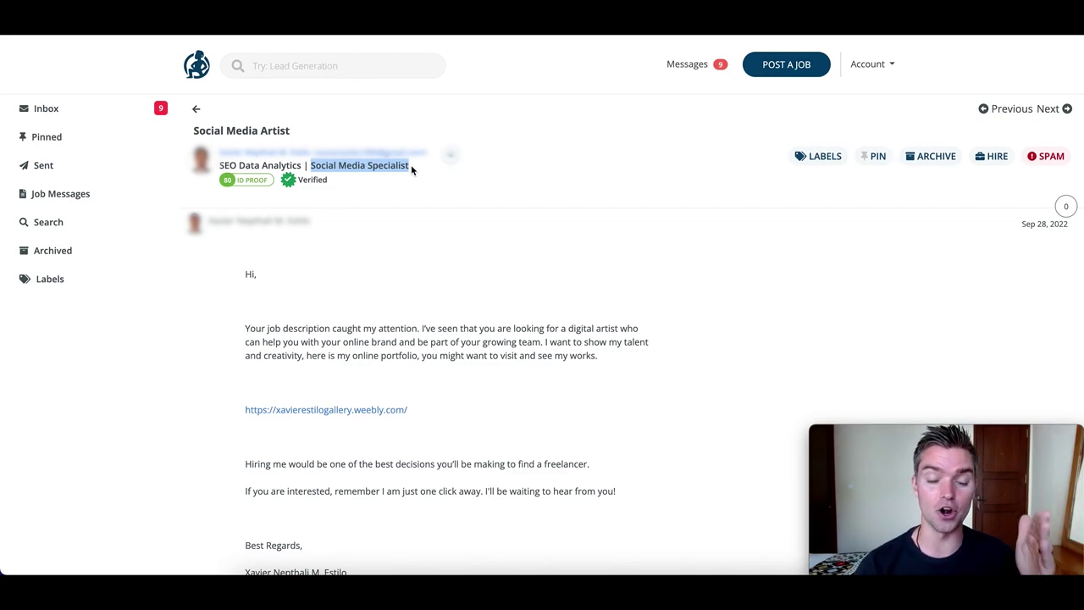
# Return to the inbox, open the Sep 05 "Application for Weekly YouTube Video Editor" message, and highlight the applicant's headline.
pyautogui.click(196, 109)
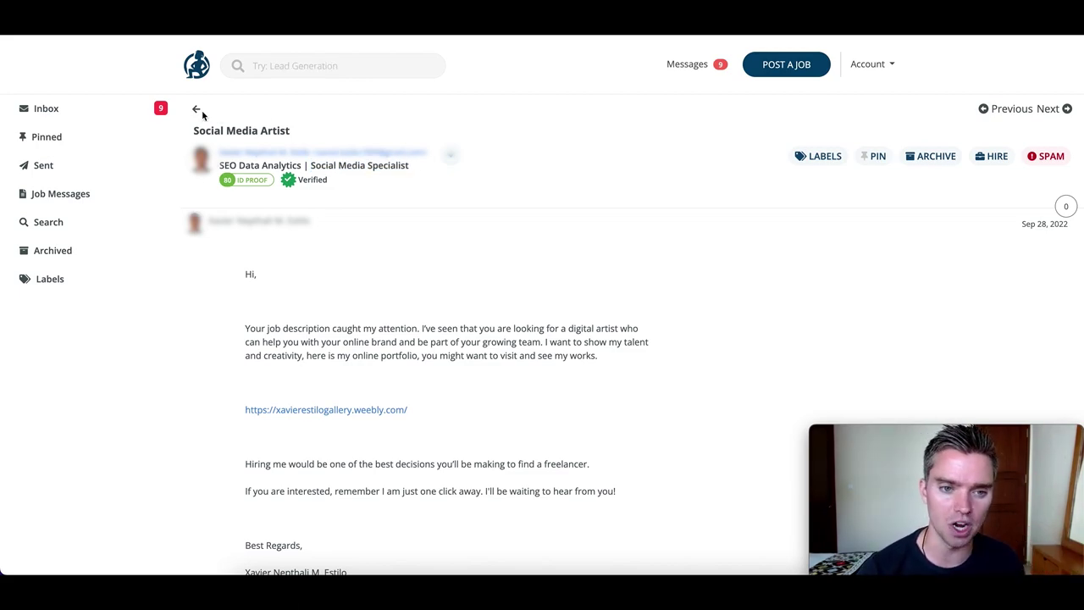
pyautogui.click(307, 145)
pyautogui.scroll(-3, 313, 288)
pyautogui.scroll(5, 312, 289)
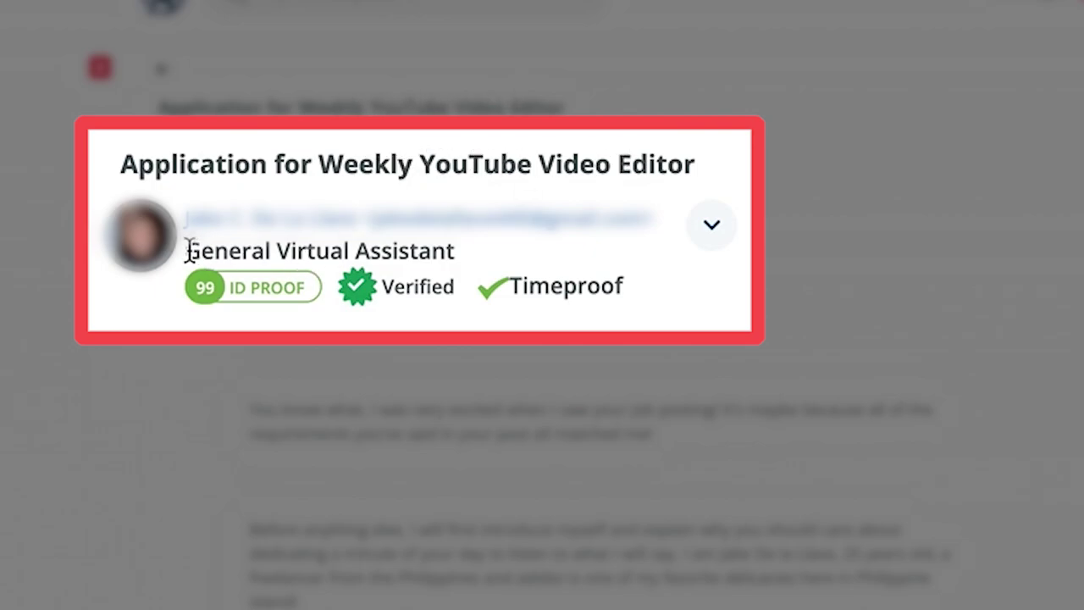
pyautogui.moveTo(188, 251); pyautogui.dragTo(455, 249)
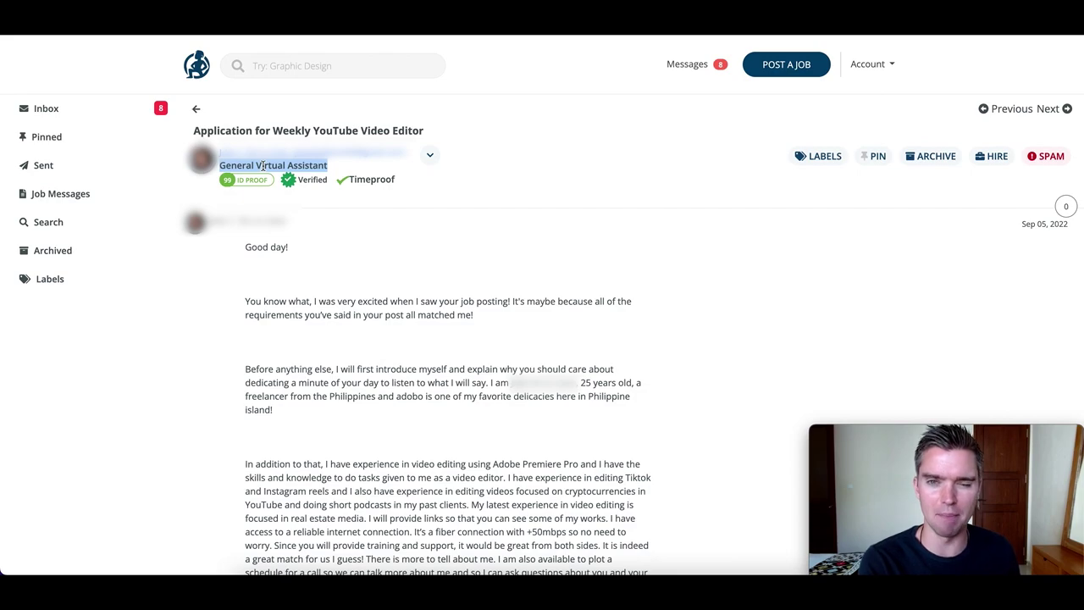
# Read through the "Application for Weekly YouTube Video Editor" message to check for the code word "adobo" and the applicant's experience.
pyautogui.click(445, 310)
pyautogui.scroll(-5, 445, 309)
pyautogui.scroll(5, 445, 309)
pyautogui.scroll(-1, 440, 344)
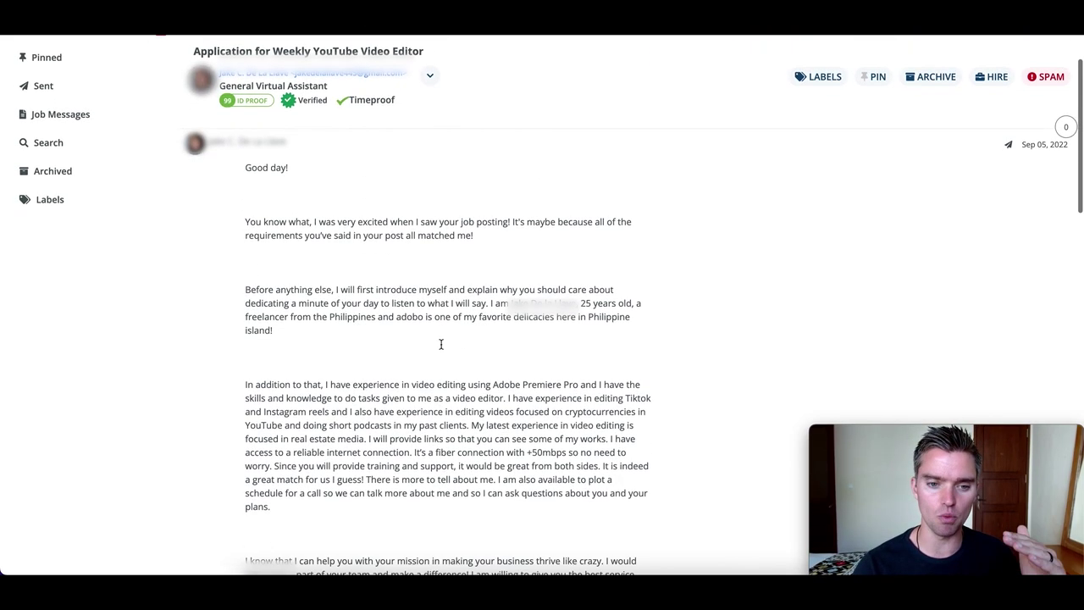
pyautogui.scroll(-1, 440, 339)
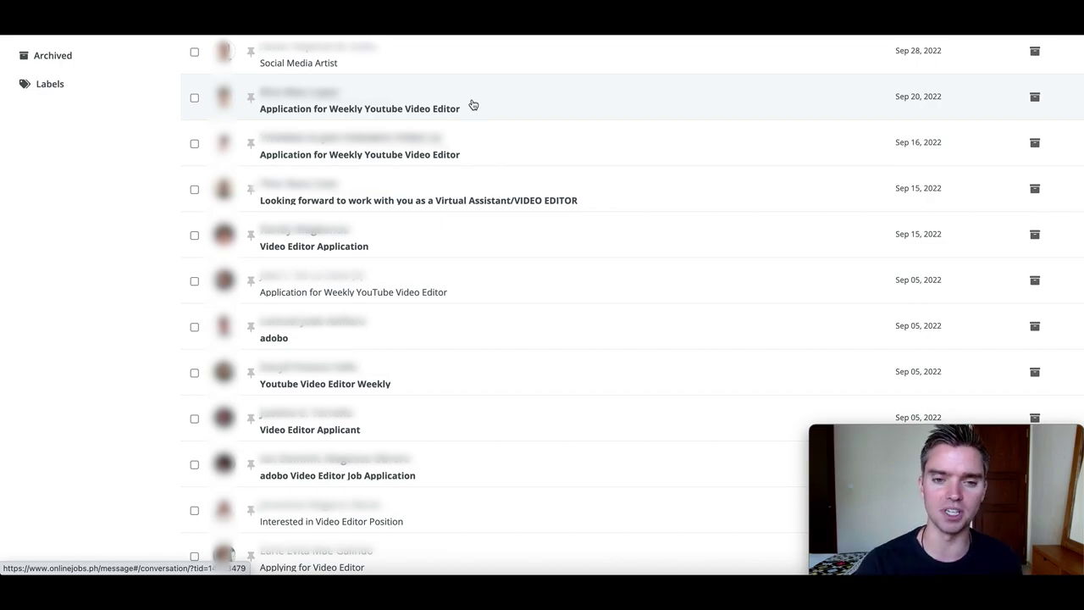
# Open the pinned Oct 09 Video Editor message from the inbox and review the reply draft with the screening questions.
pyautogui.scroll(5, 474, 104)
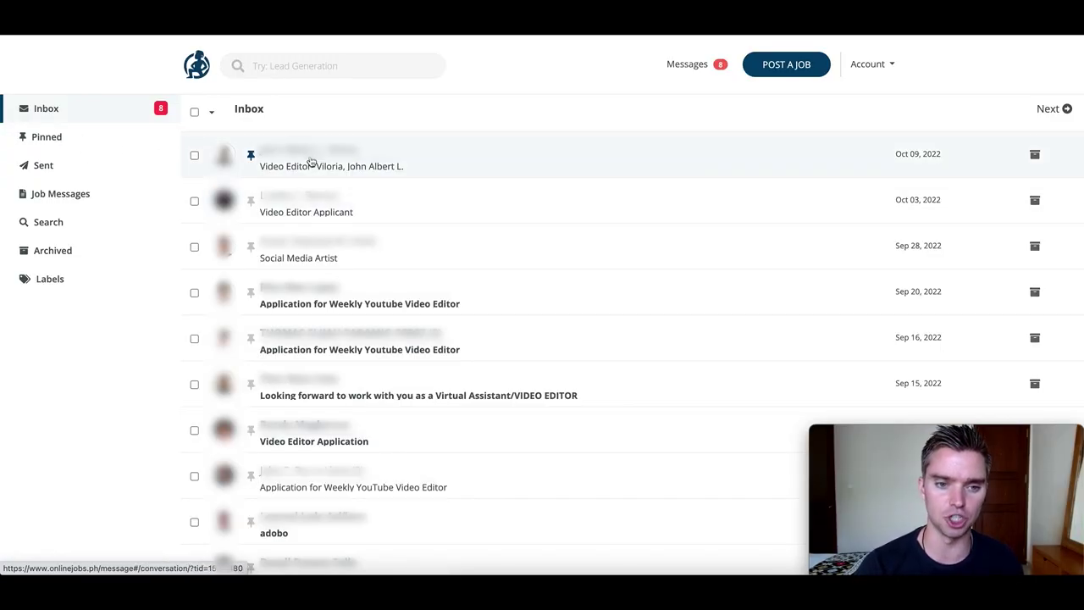
pyautogui.click(307, 160)
pyautogui.scroll(-2, 713, 452)
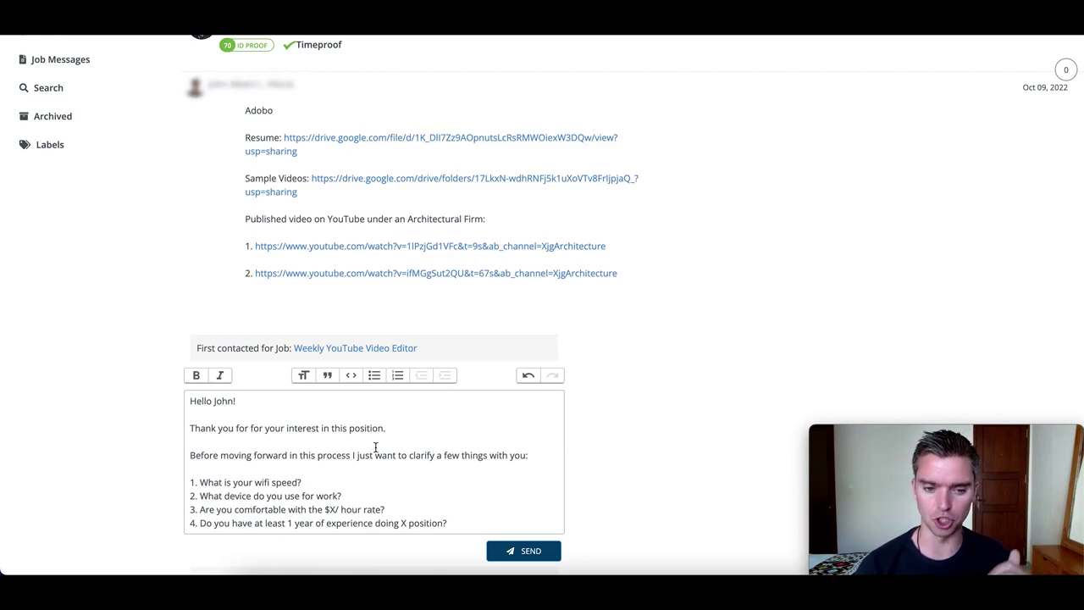
pyautogui.scroll(-1, 375, 446)
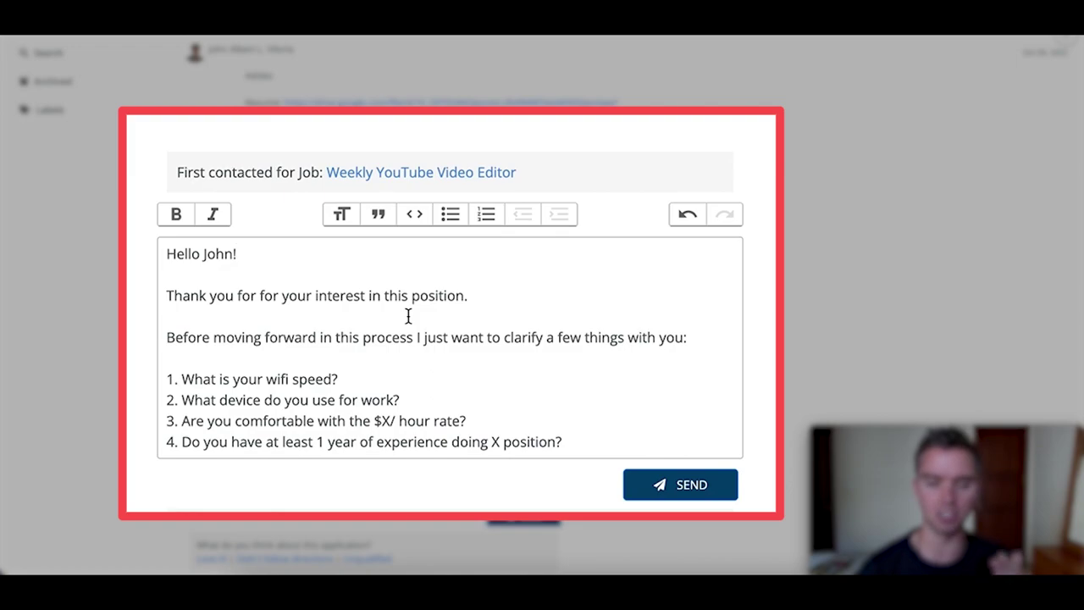
pyautogui.scroll(-1, 325, 337)
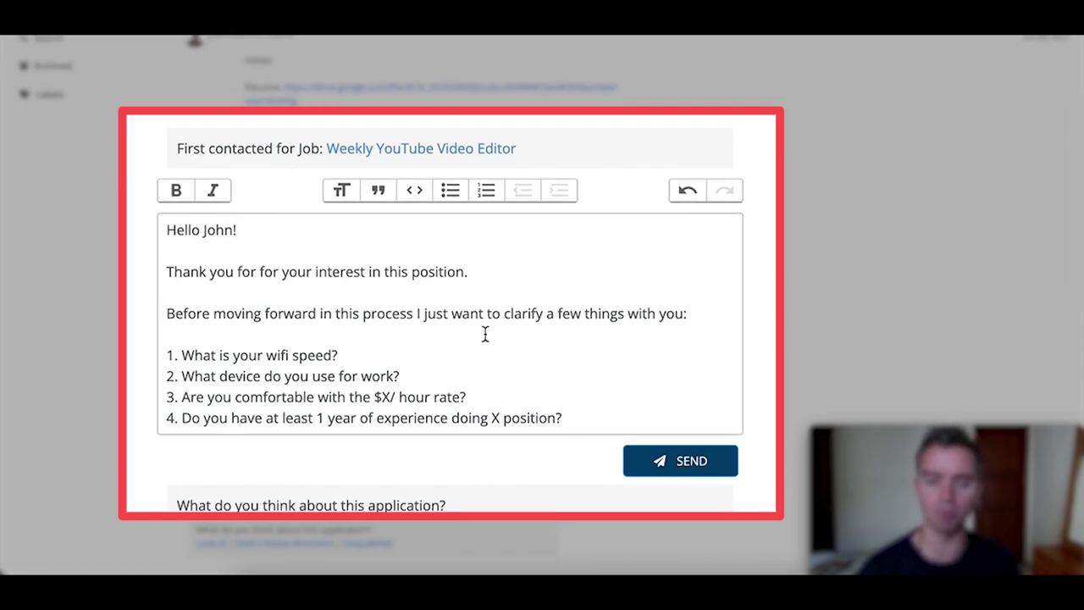
pyautogui.scroll(-1, 395, 336)
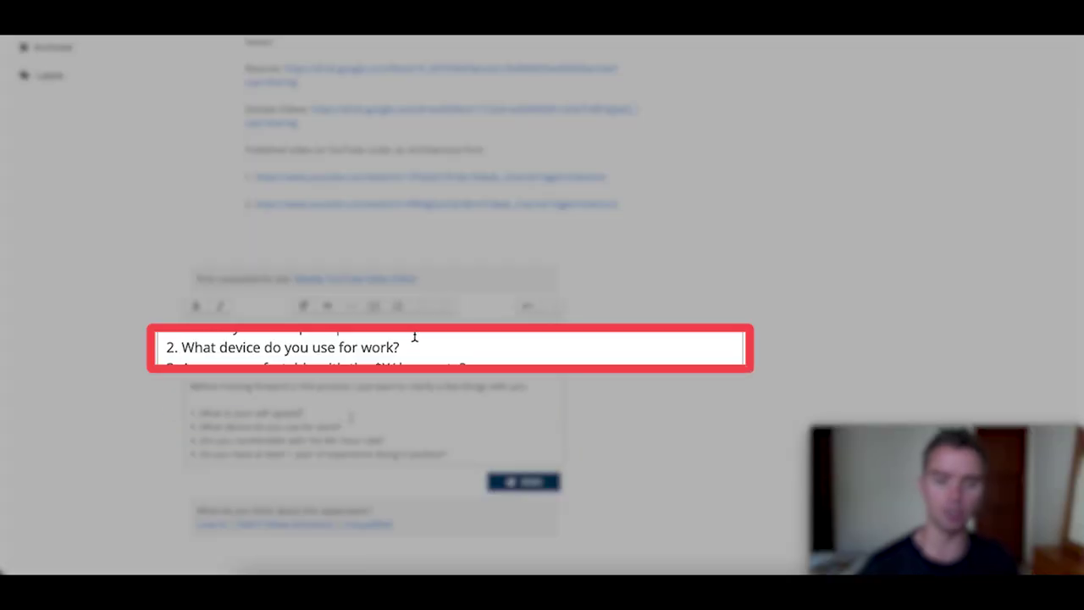
# Go through the draft's four screening questions on wifi speed, work device, hourly rate and experience, highlighting the list.
pyautogui.click(352, 426)
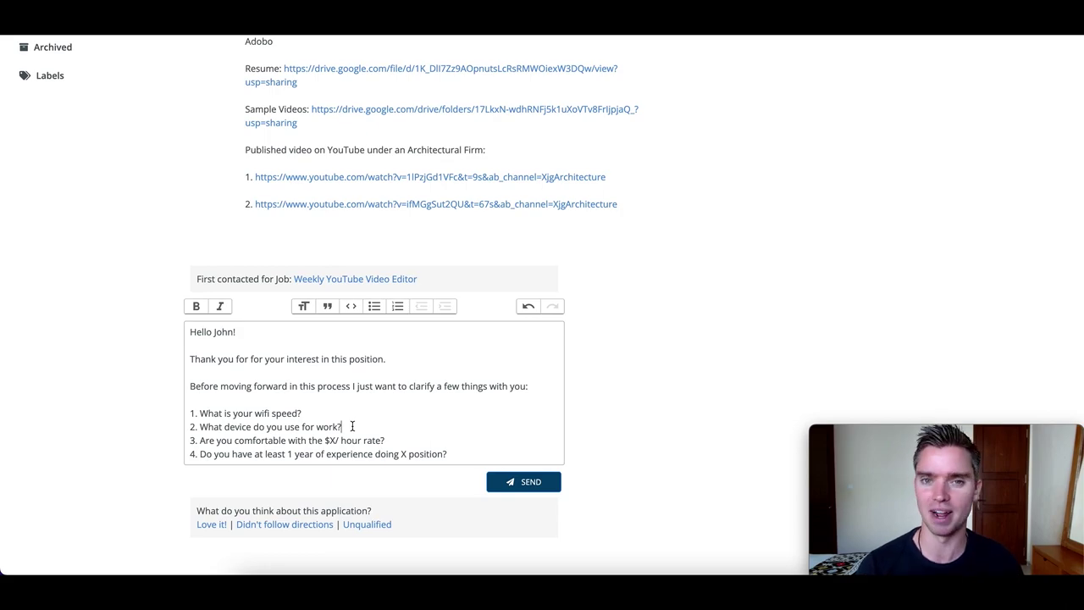
pyautogui.click(398, 440)
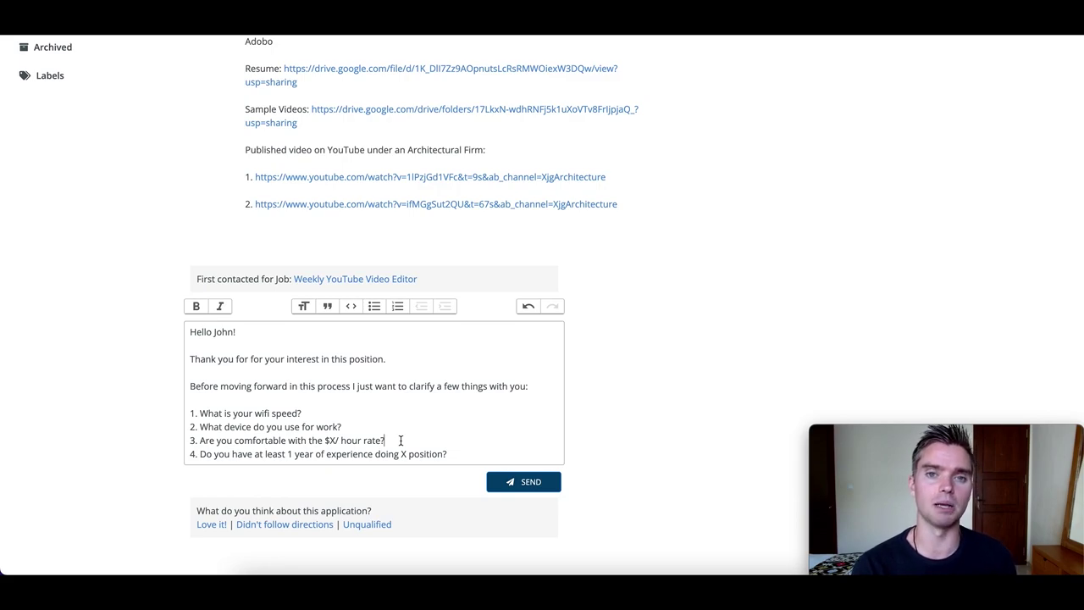
pyautogui.click(401, 440)
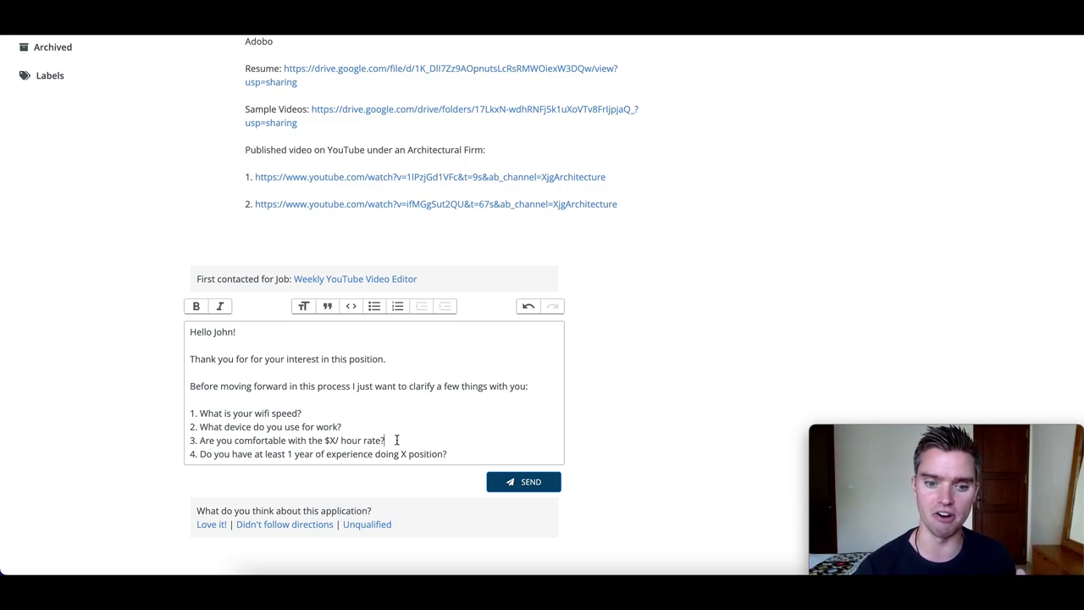
pyautogui.moveTo(396, 439); pyautogui.dragTo(202, 440)
pyautogui.click(460, 458)
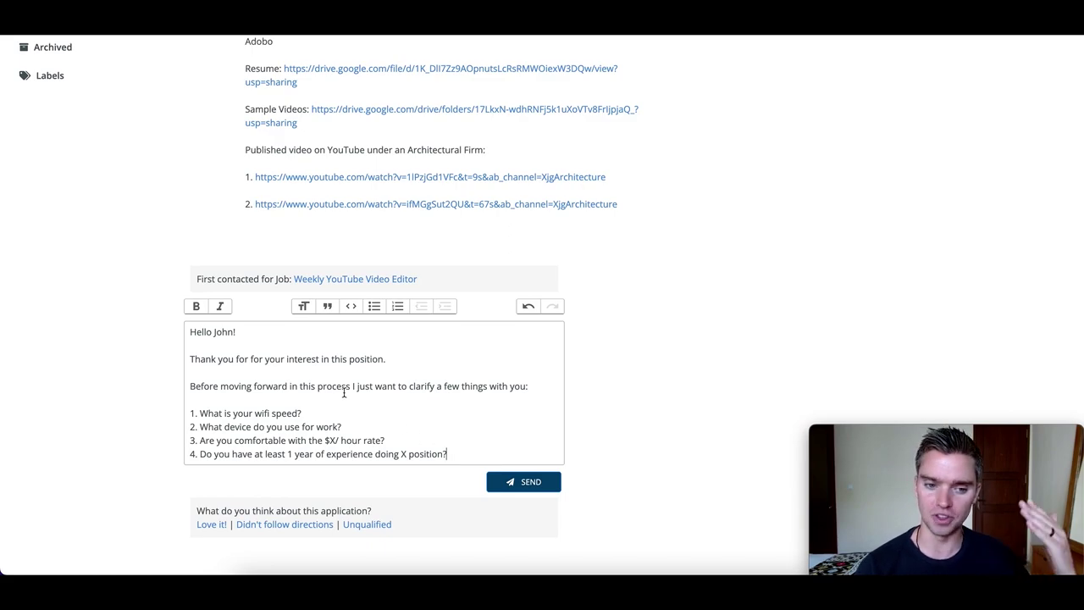
pyautogui.moveTo(196, 415); pyautogui.dragTo(462, 450)
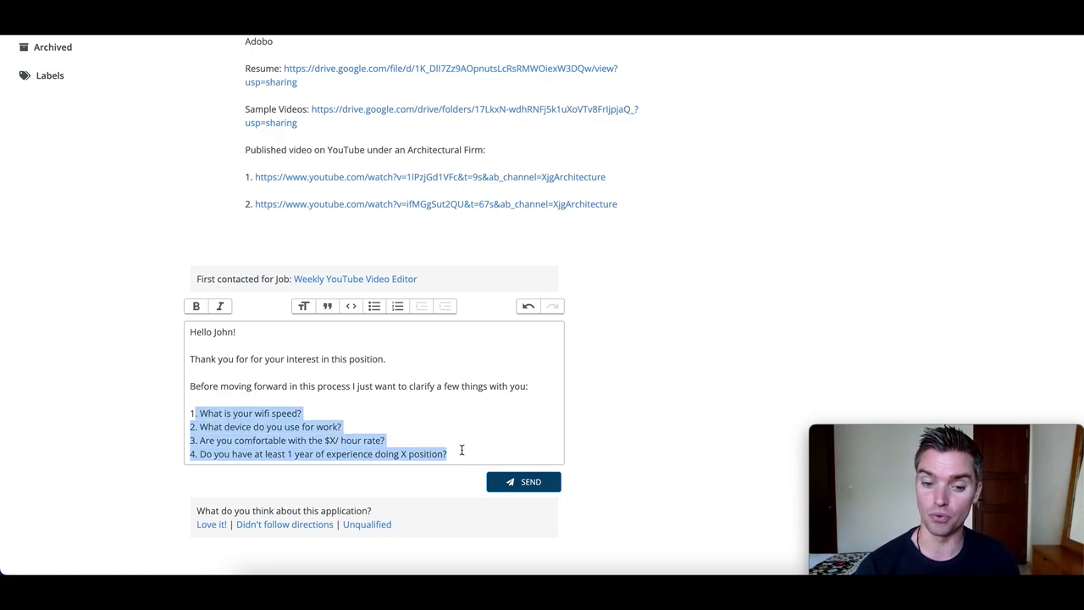
pyautogui.click(461, 450)
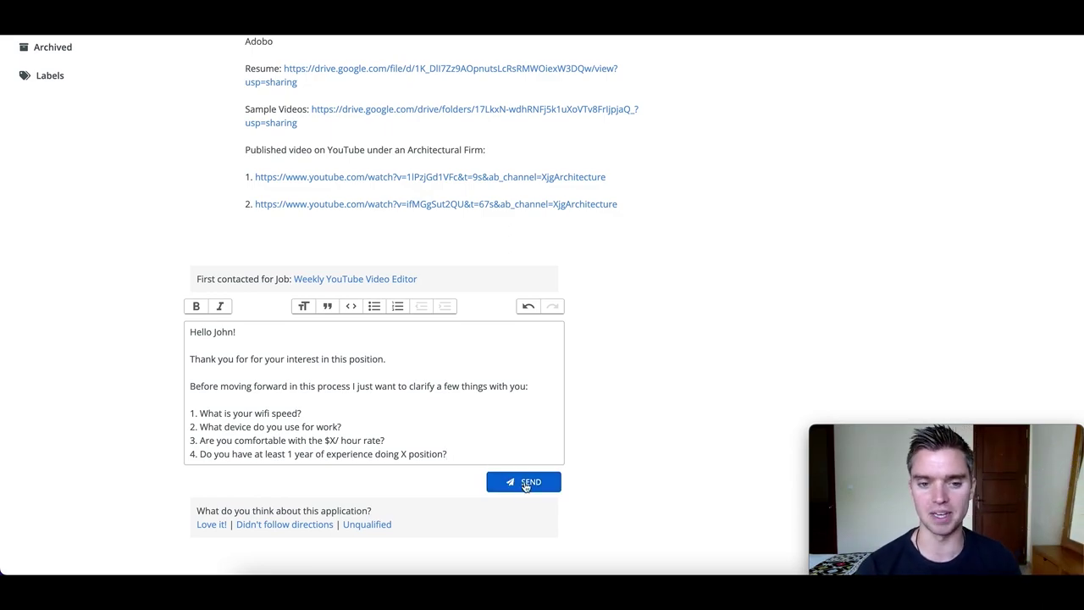
# Replace the whole reply draft with a greeting by the applicant's first name and the line "Awesome to hear!".
pyautogui.moveTo(447, 453); pyautogui.dragTo(89, 334)
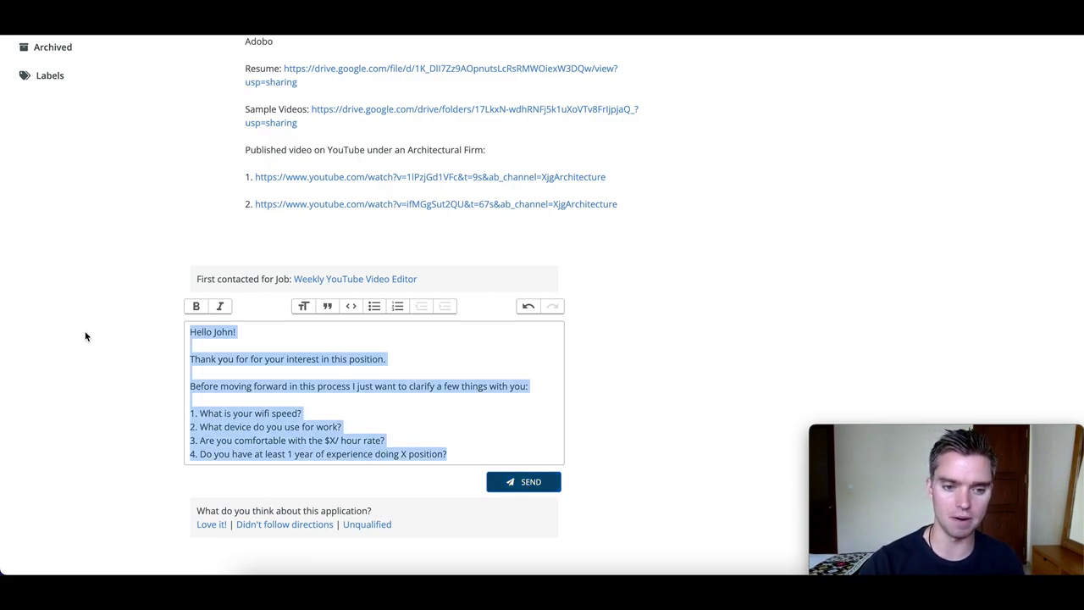
pyautogui.press('BackSpace')
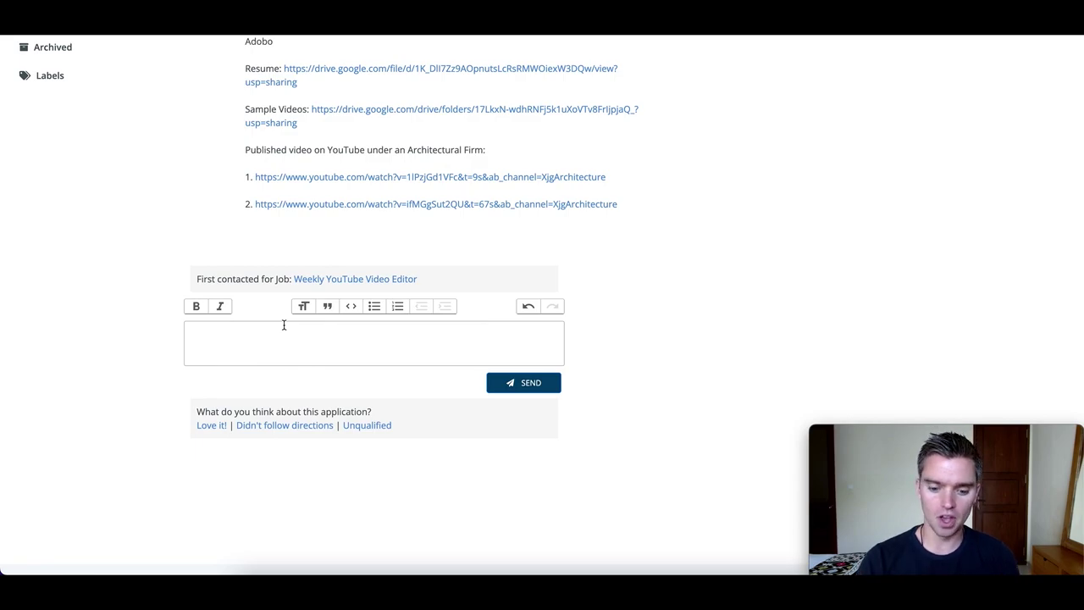
pyautogui.write('John,')
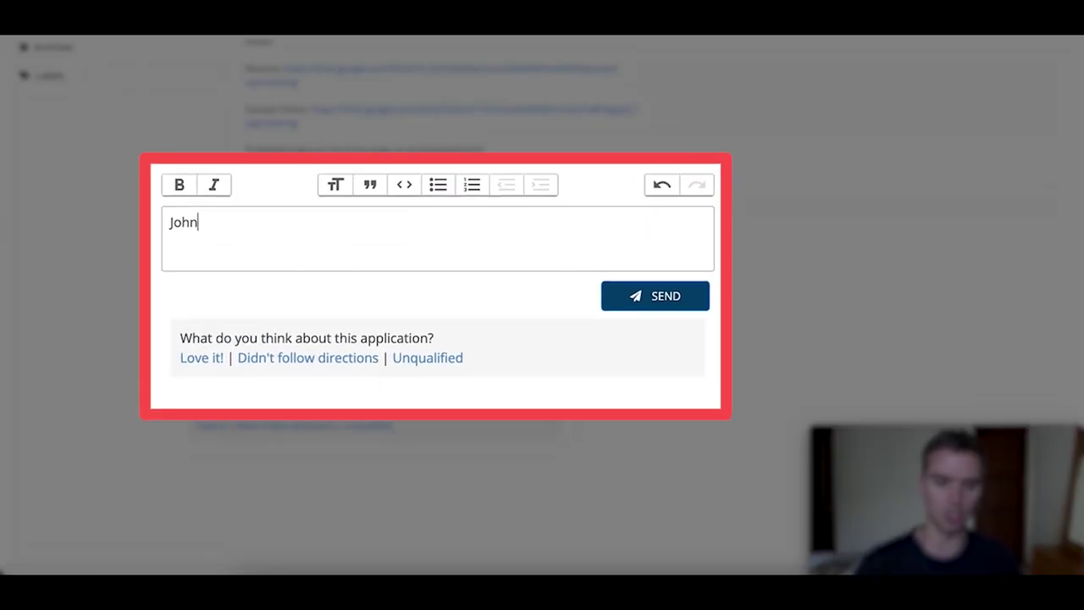
pyautogui.press('Return')
pyautogui.press('Return')
pyautogui.write('Aweseom')
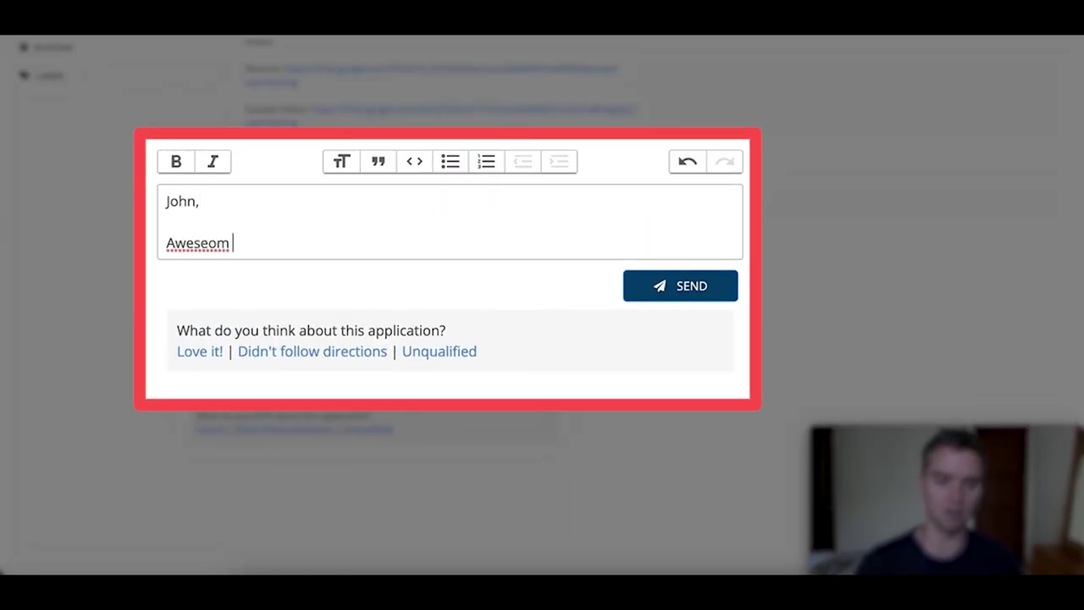
pyautogui.press('BackSpace')
pyautogui.press('BackSpace')
pyautogui.press('BackSpace')
pyautogui.press('BackSpace')
pyautogui.write('ome ')
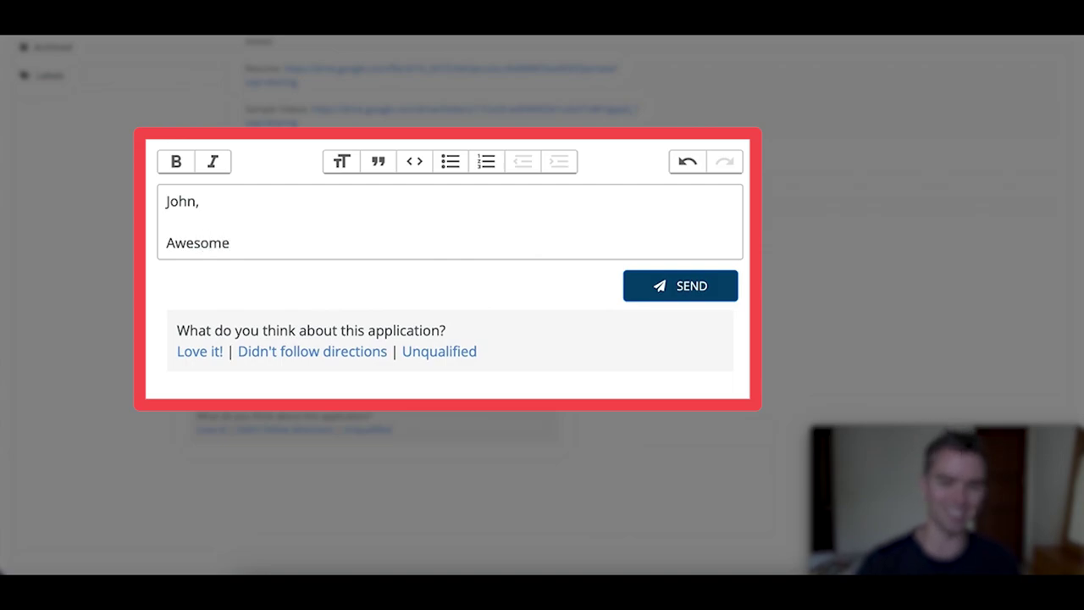
pyautogui.write('to hear!')
# Add a paragraph to the reply: "We would love to move you forward to the interview portion of the process.".
pyautogui.press('Return')
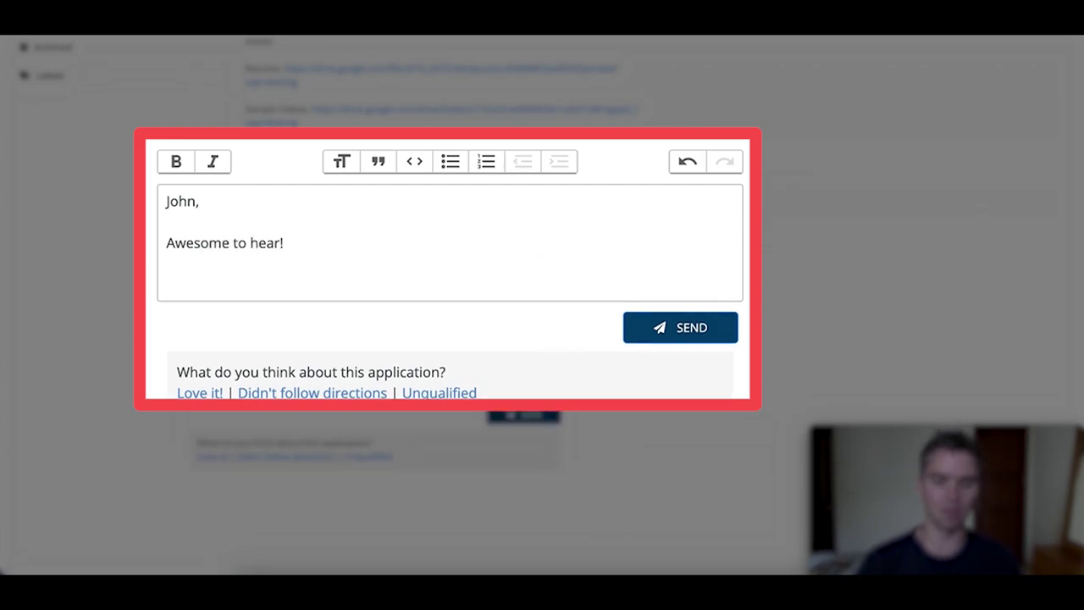
pyautogui.write('Wo')
pyautogui.press('BackSpace')
pyautogui.write('e')
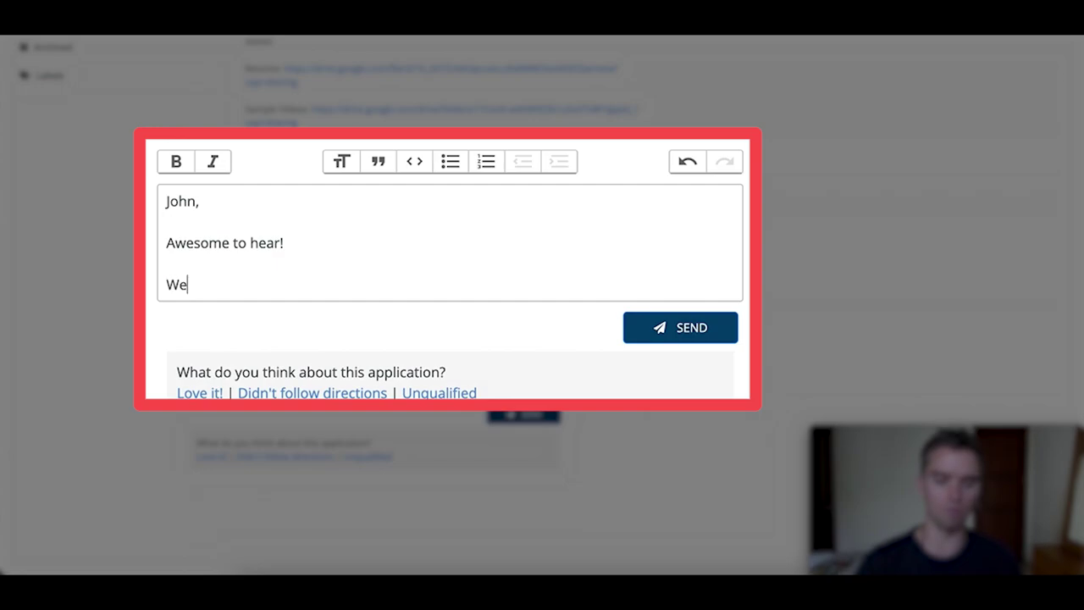
pyautogui.write(' would love to ')
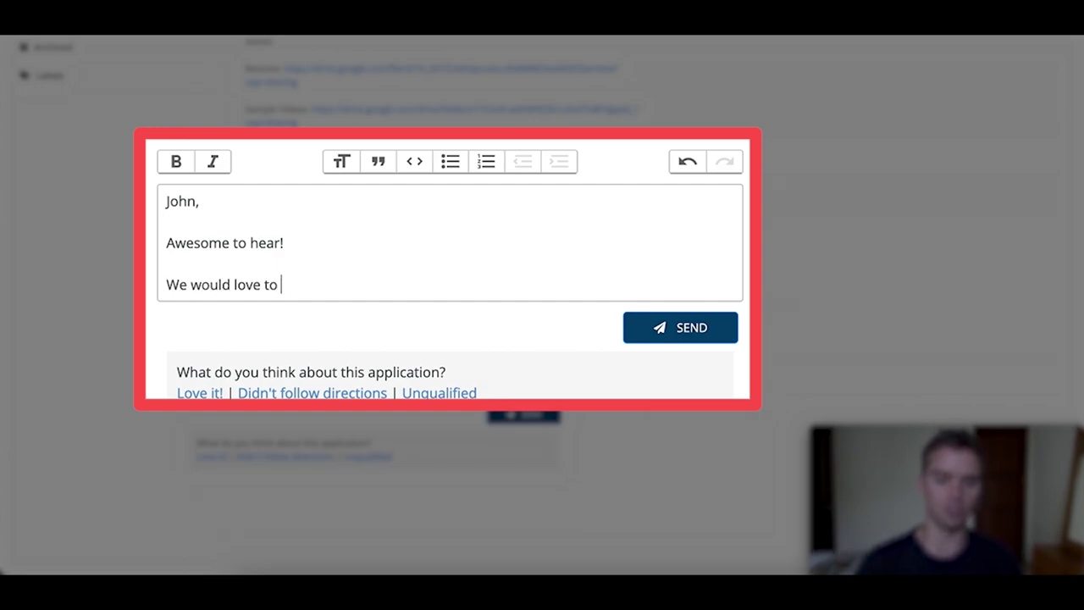
pyautogui.write('move you forward ')
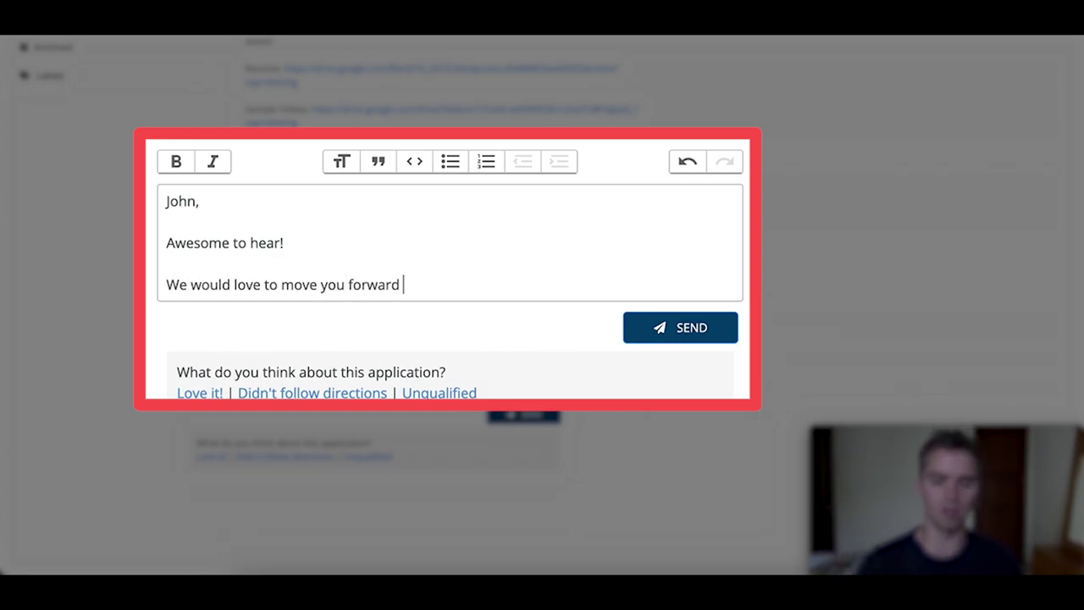
pyautogui.write('to the interview ')
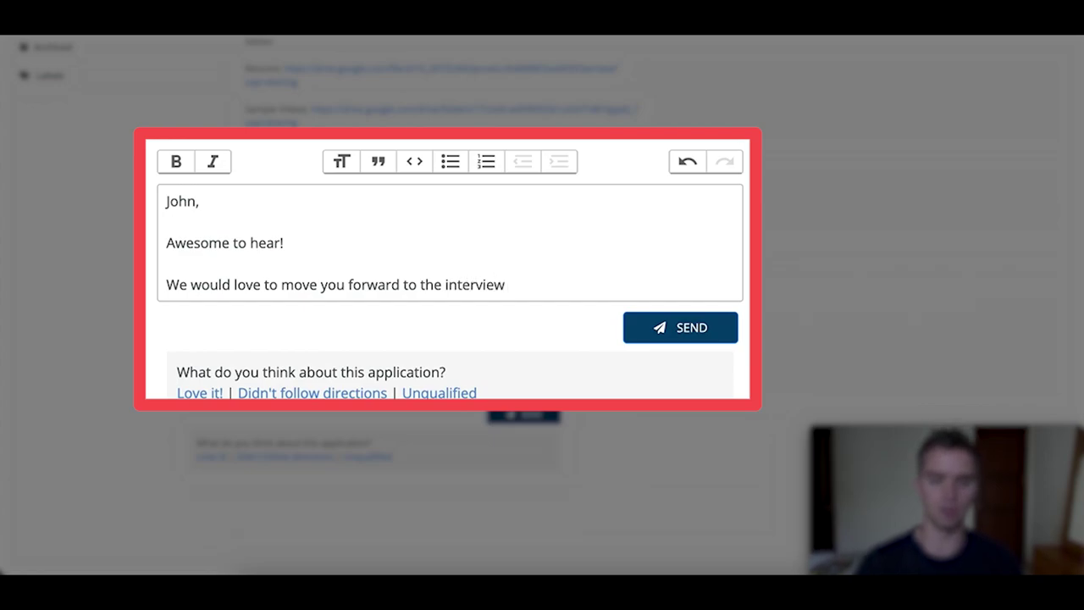
pyautogui.write('portion of the pr')
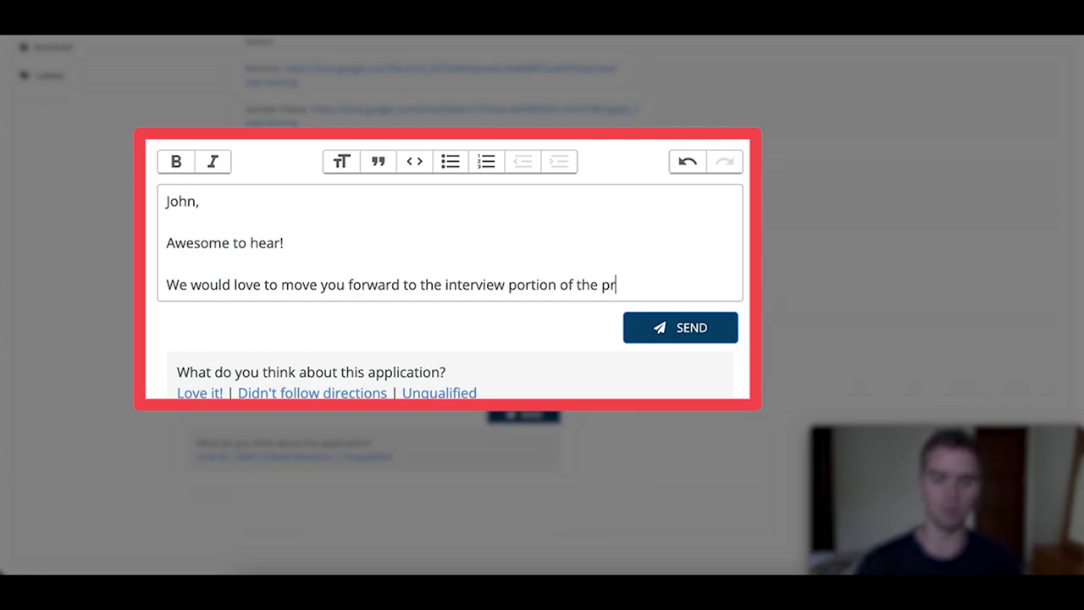
pyautogui.write('ocess.')
# Add a closing paragraph: "Please select a day and time that works best for you for a 60-minute interview.".
pyautogui.press('Return')
pyautogui.press('Return')
pyautogui.write('Please')
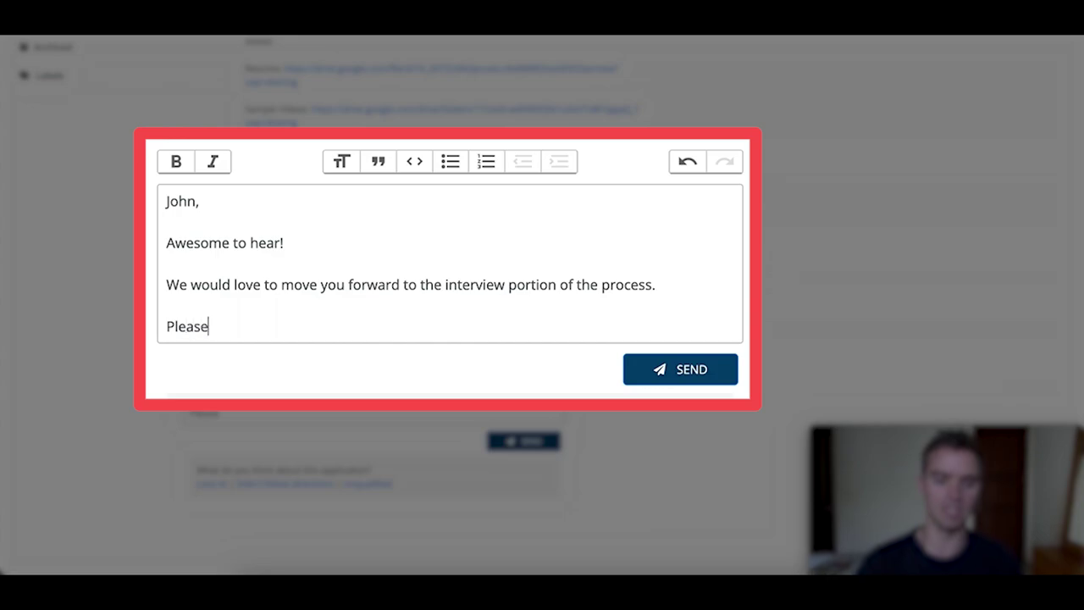
pyautogui.write(' selec')
pyautogui.press('BackSpace')
pyautogui.press('BackSpace')
pyautogui.press('BackSpace')
pyautogui.write('elect ')
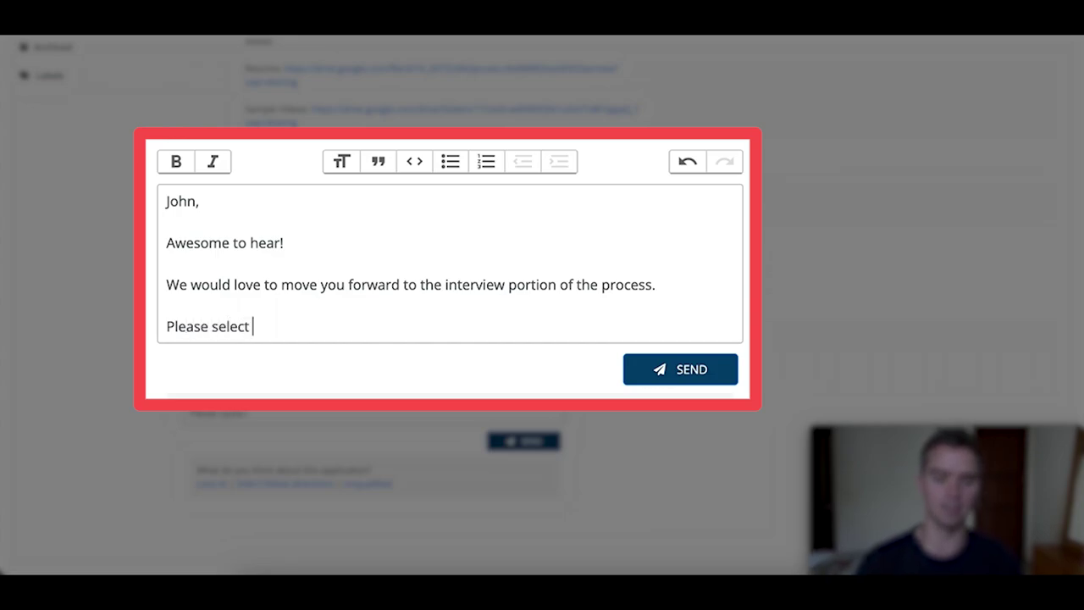
pyautogui.write('a day and time t')
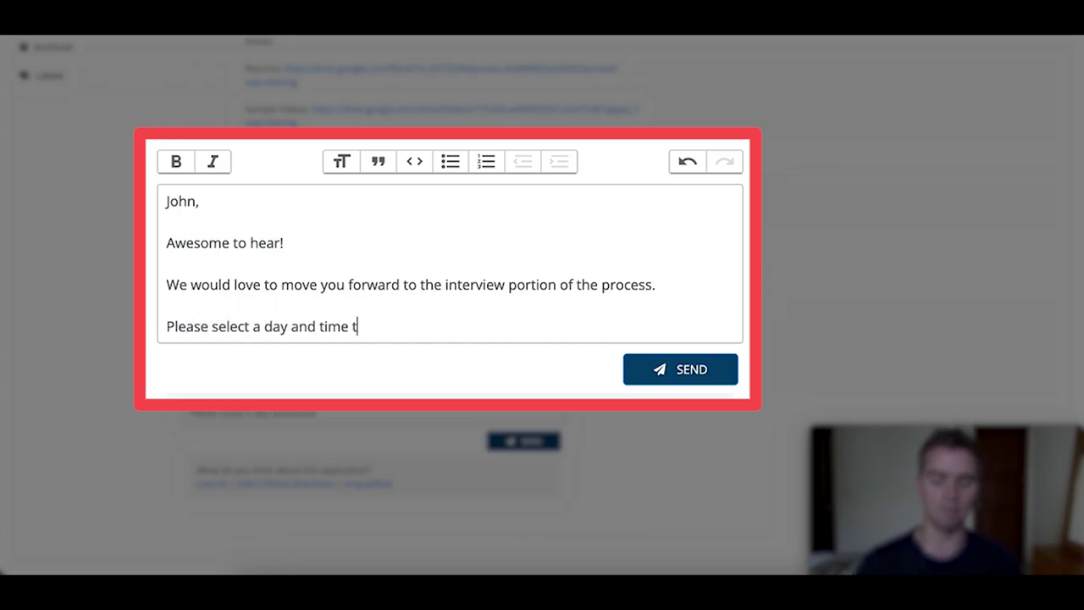
pyautogui.write('hat works best for you for a ')
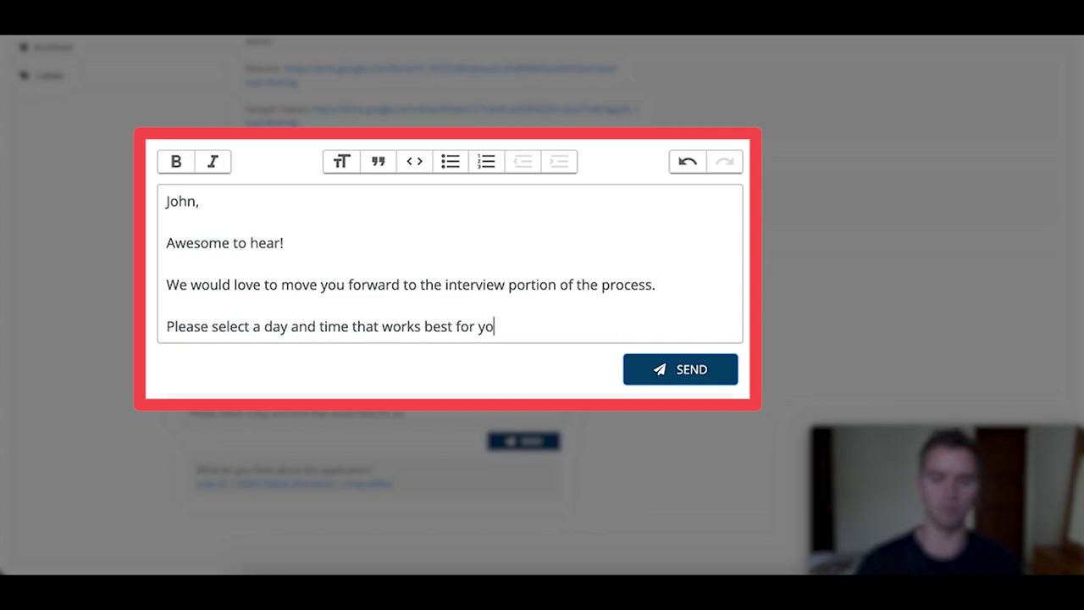
pyautogui.write('60-minute inter')
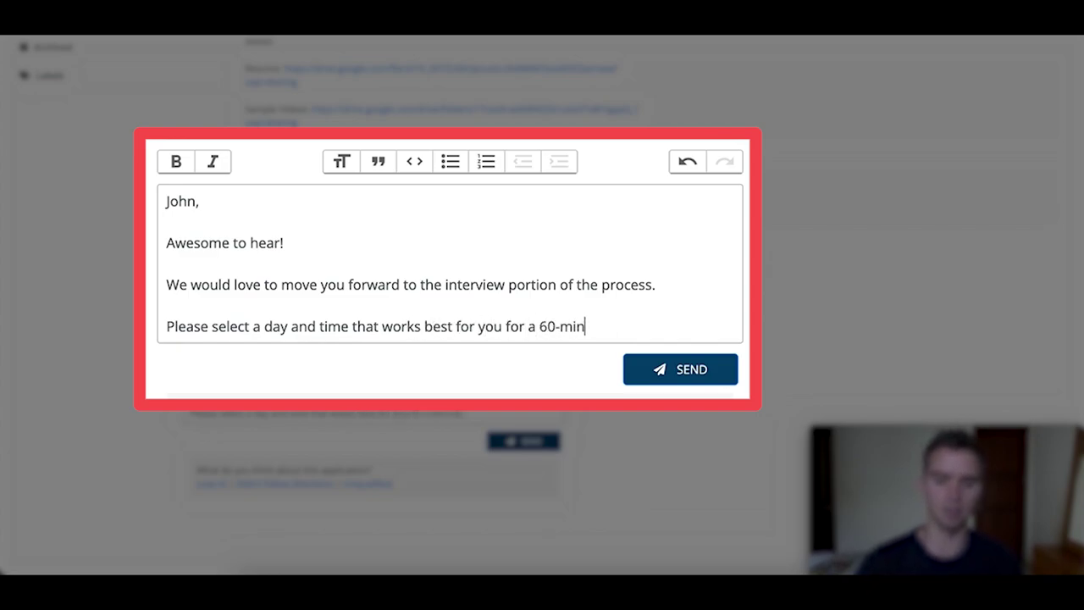
pyautogui.write('view.')
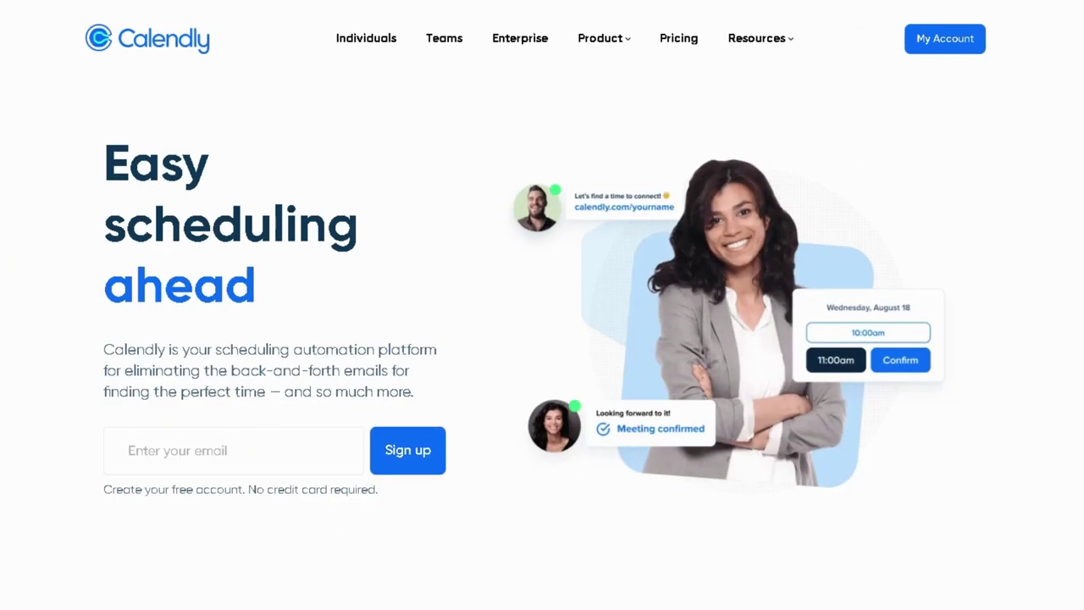
# Switch to the Calendly website and look over its homepage sections on scheduling automation, returning to the page's start.
pyautogui.moveTo(612, 51)
pyautogui.scroll(-10, 542, 338)
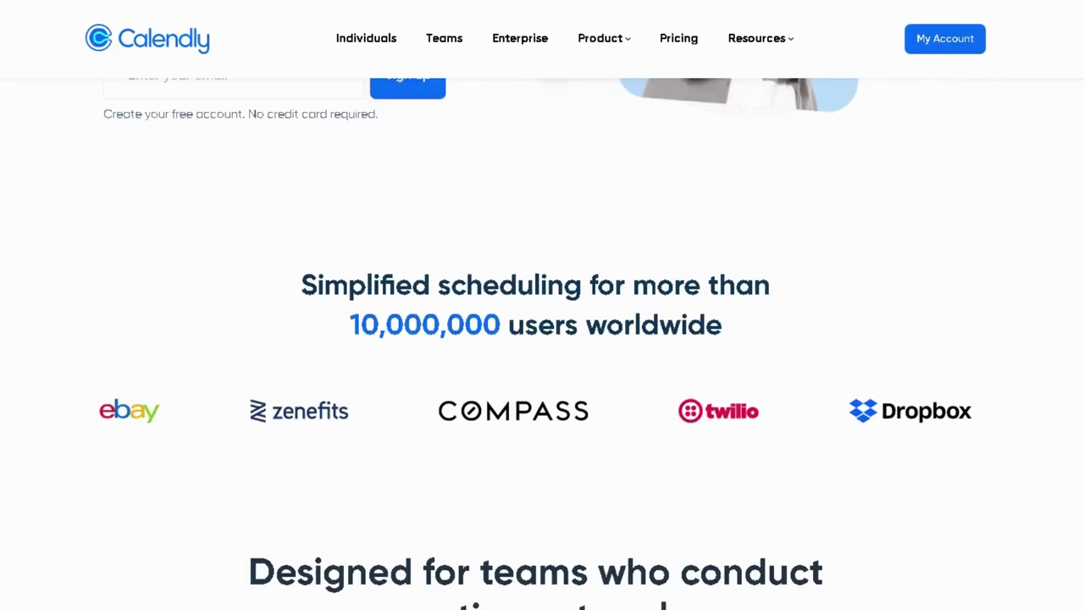
pyautogui.scroll(-8, 542, 339)
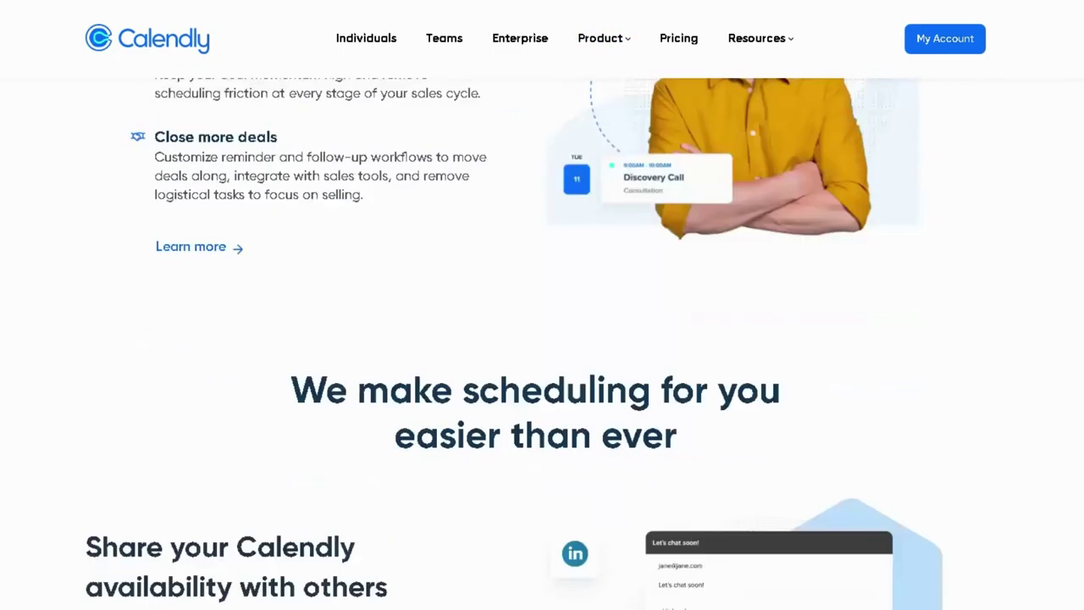
pyautogui.scroll(1, 542, 339)
pyautogui.scroll(-5, 541, 338)
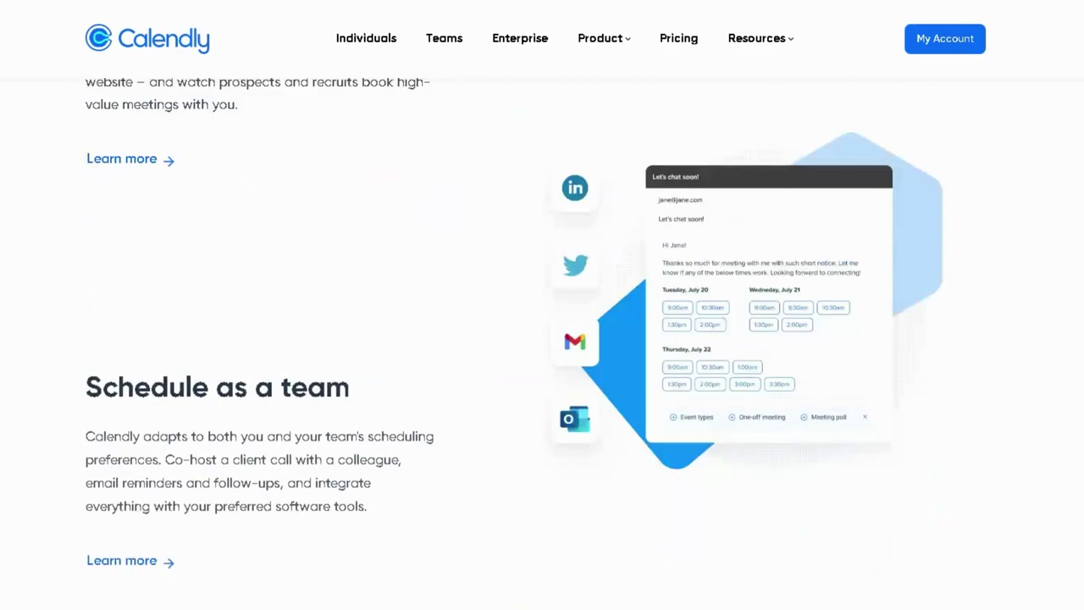
pyautogui.scroll(-10, 541, 339)
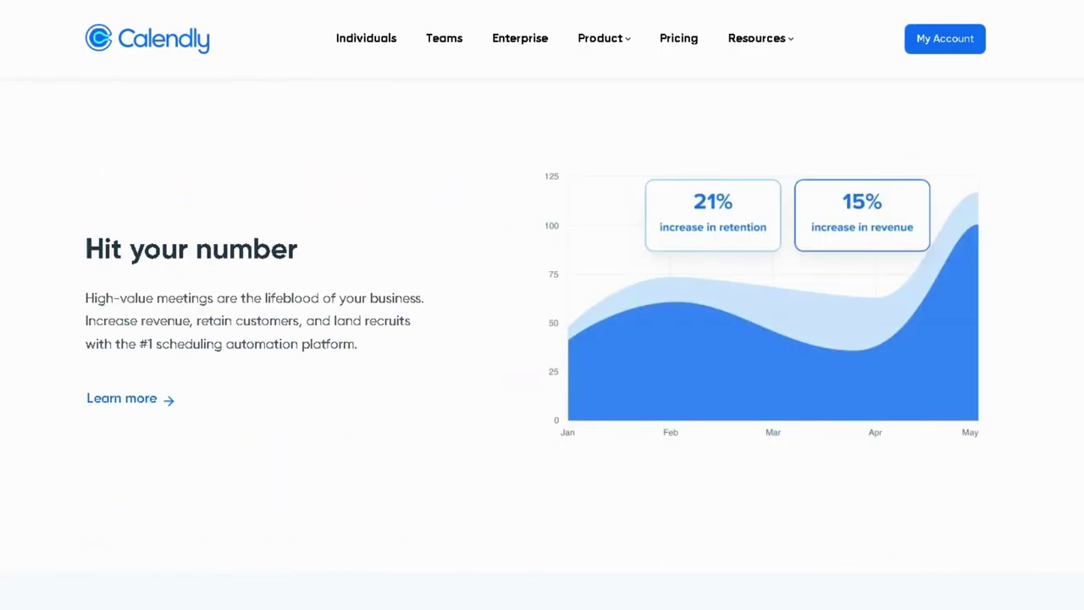
pyautogui.scroll(-4, 542, 338)
pyautogui.scroll(1, 542, 339)
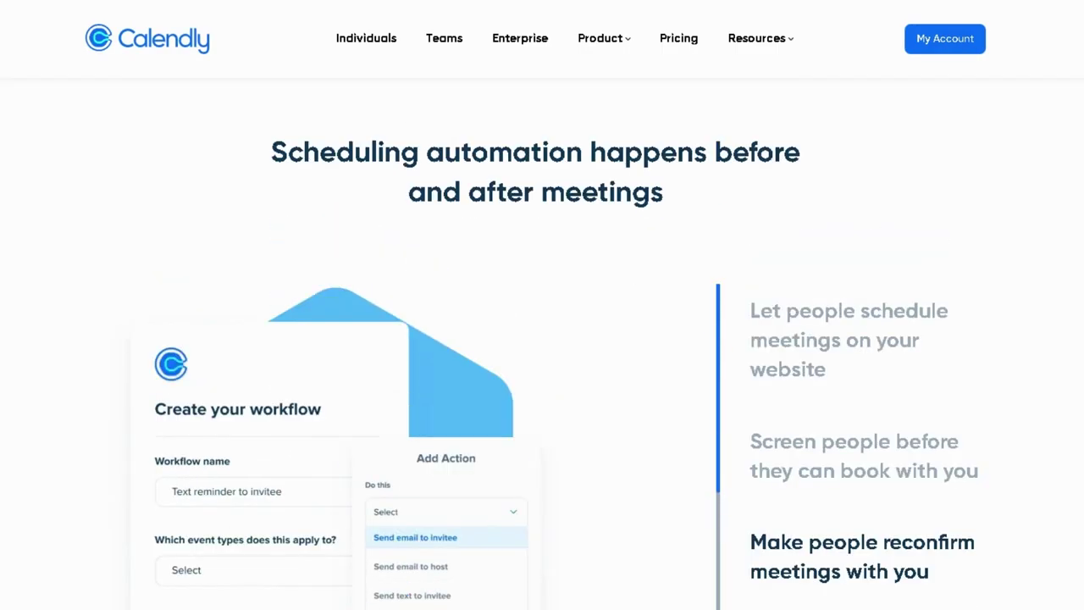
pyautogui.scroll(-10, 542, 339)
pyautogui.scroll(-10, 542, 339)
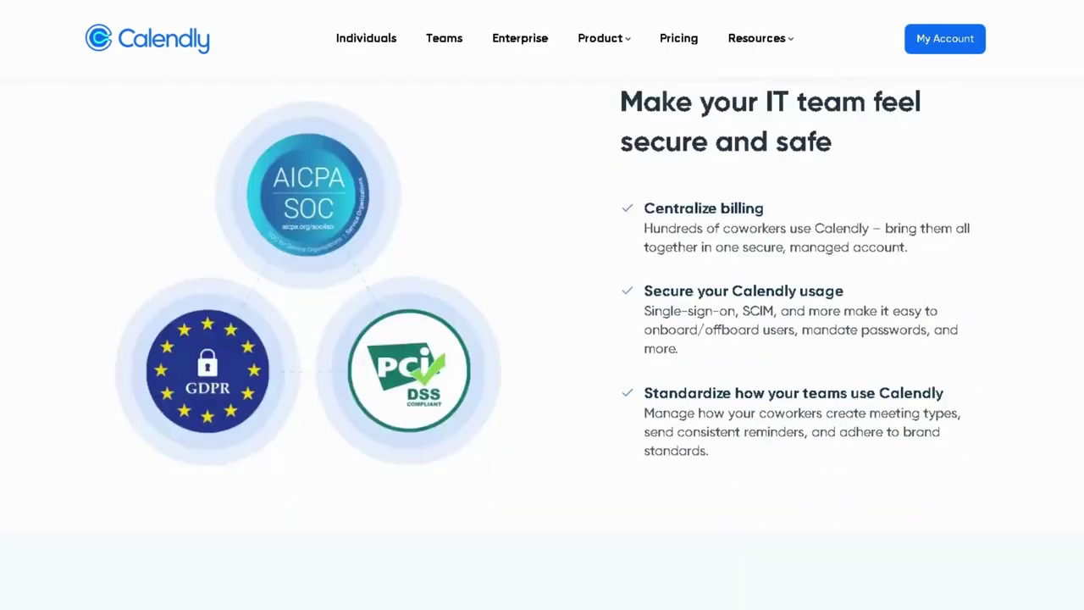
pyautogui.scroll(20, 542, 339)
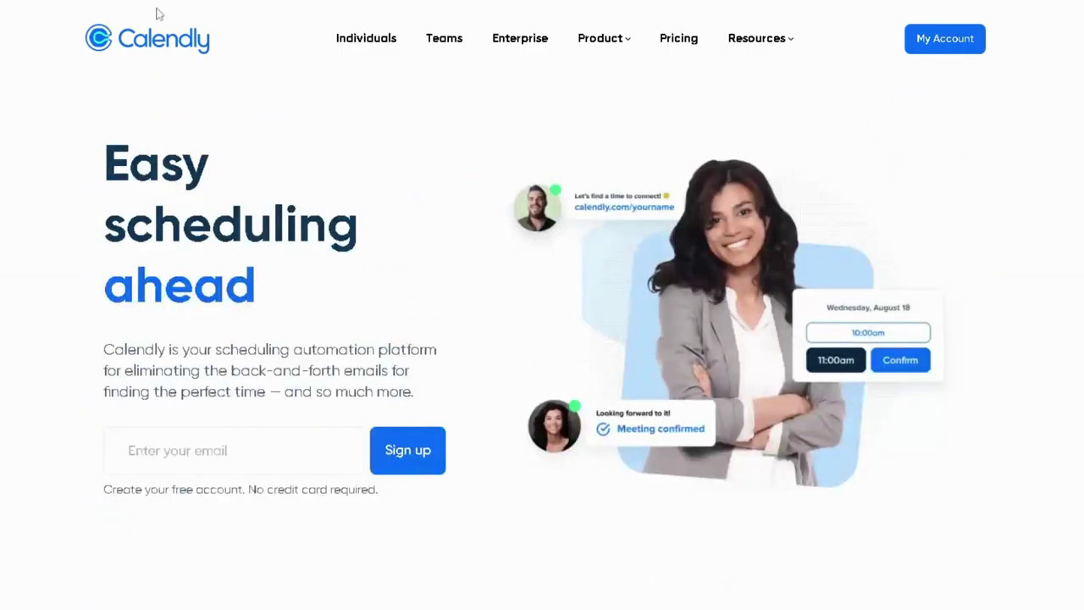